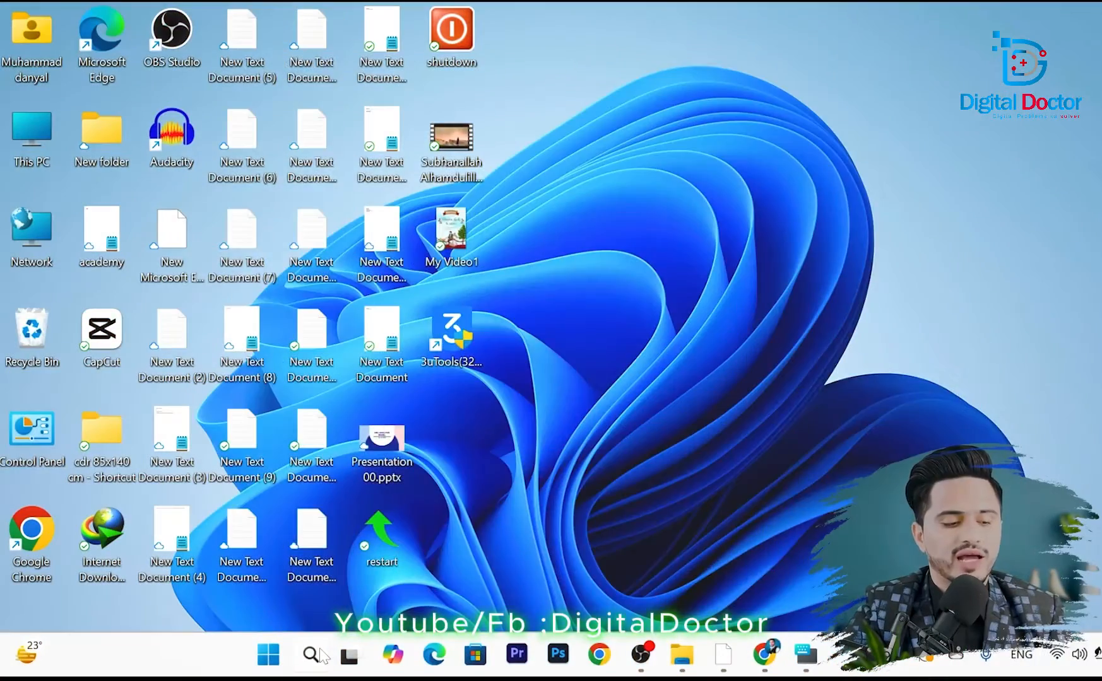
# Open the Windows Temp folder by running the command temp from the Run dialog.
pyautogui.click(319, 656)
pyautogui.write('run')
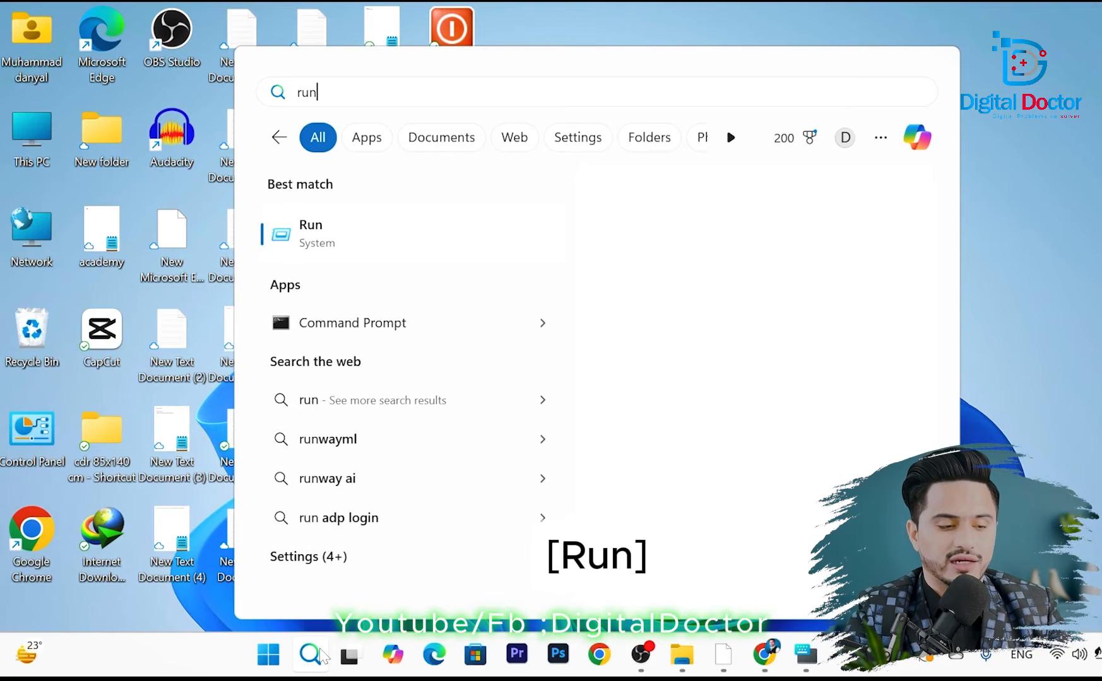
pyautogui.press('Return')
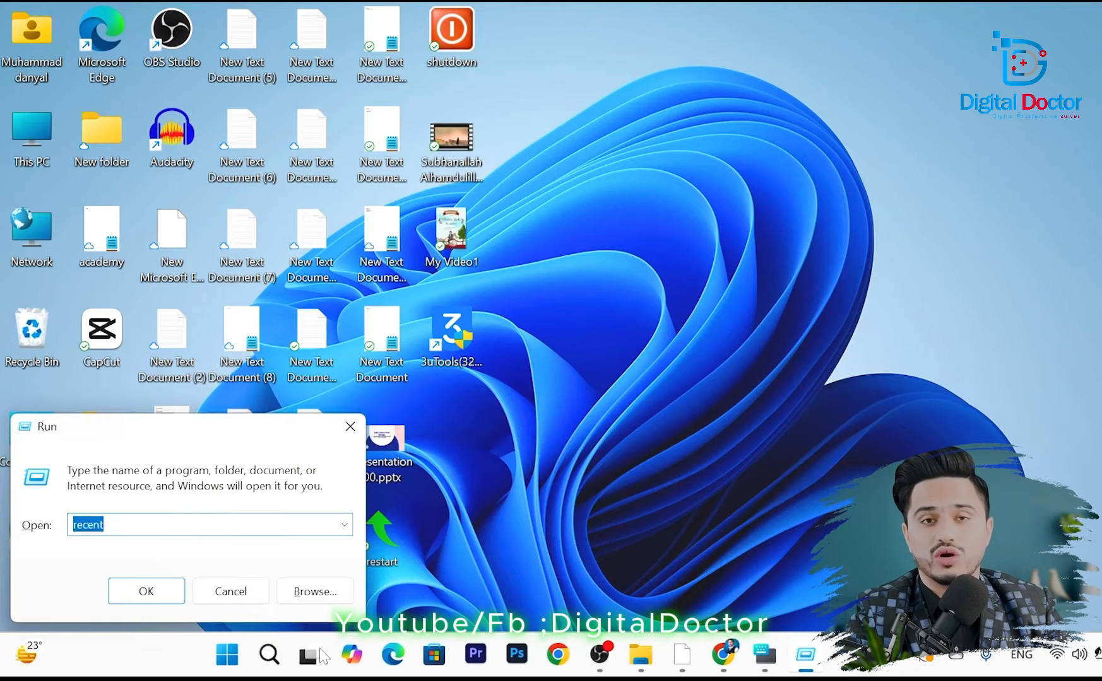
pyautogui.press('BackSpace')
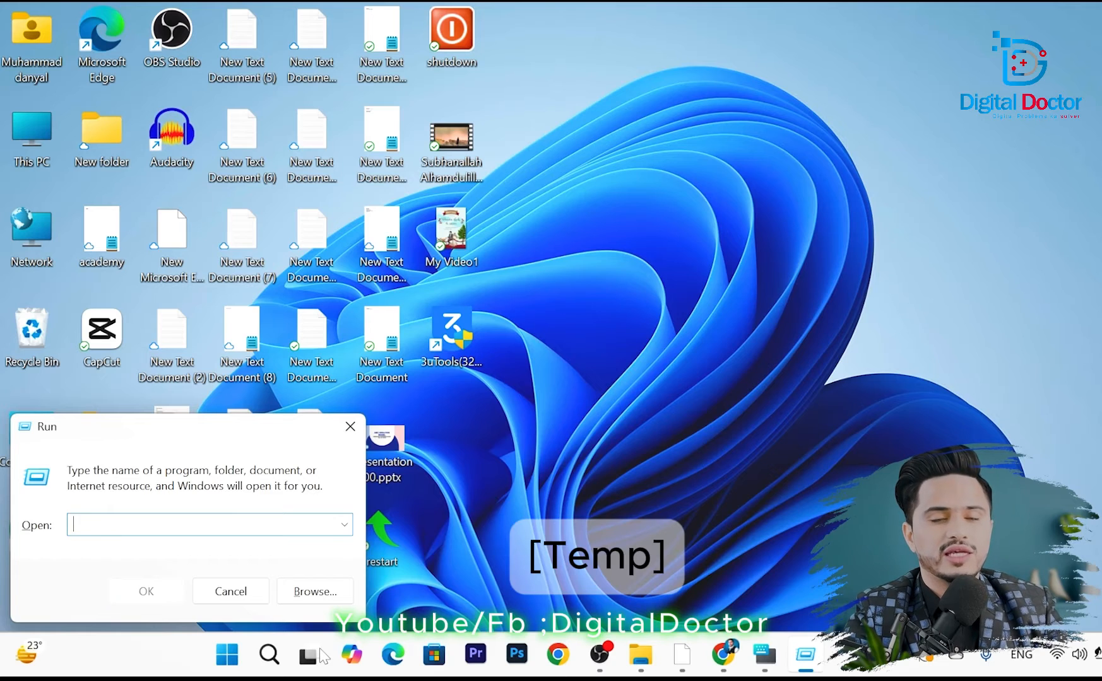
pyautogui.write('temp')
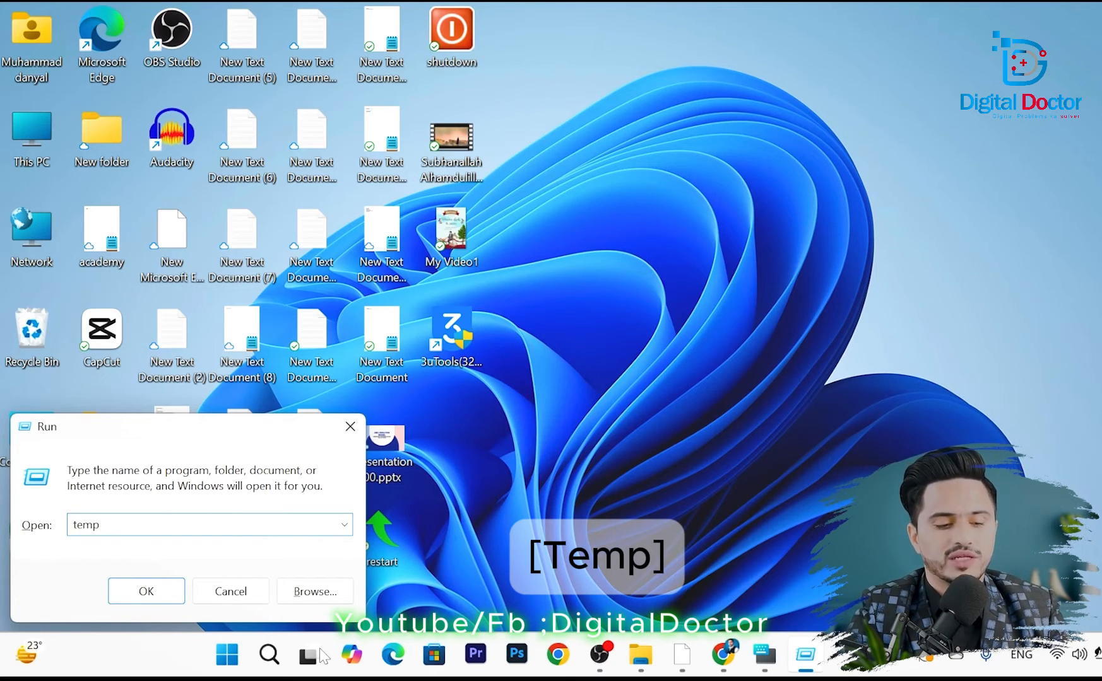
pyautogui.press('Return')
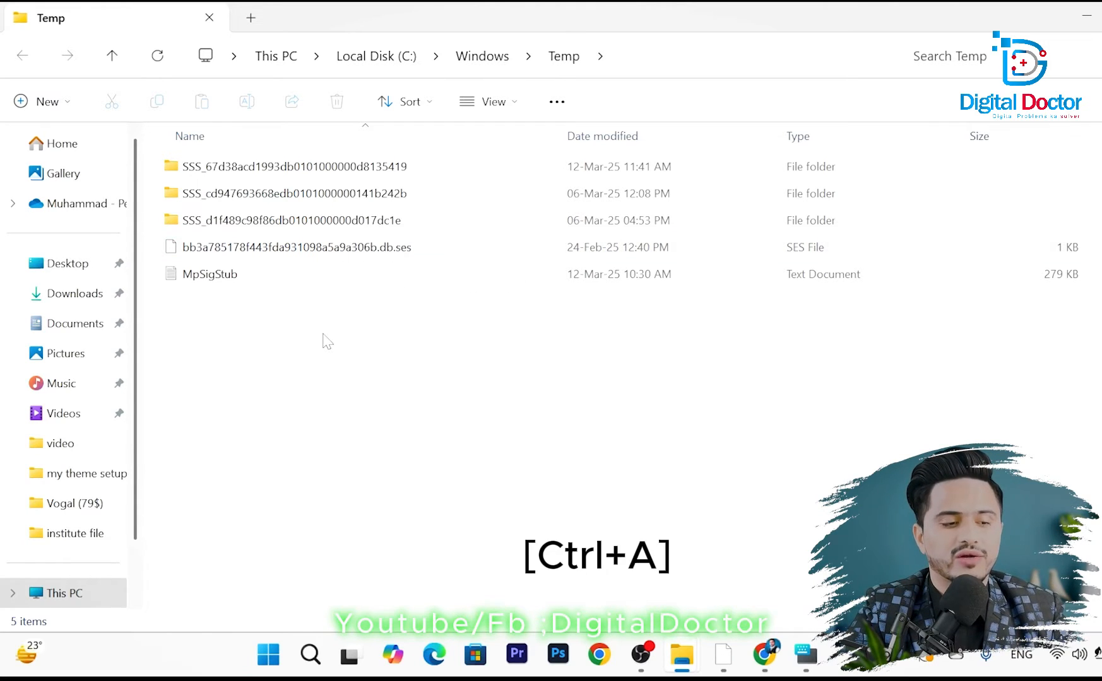
# Permanently delete all items in the Windows Temp folder and return to the desktop.
pyautogui.hotkey('ctrl', 'a')
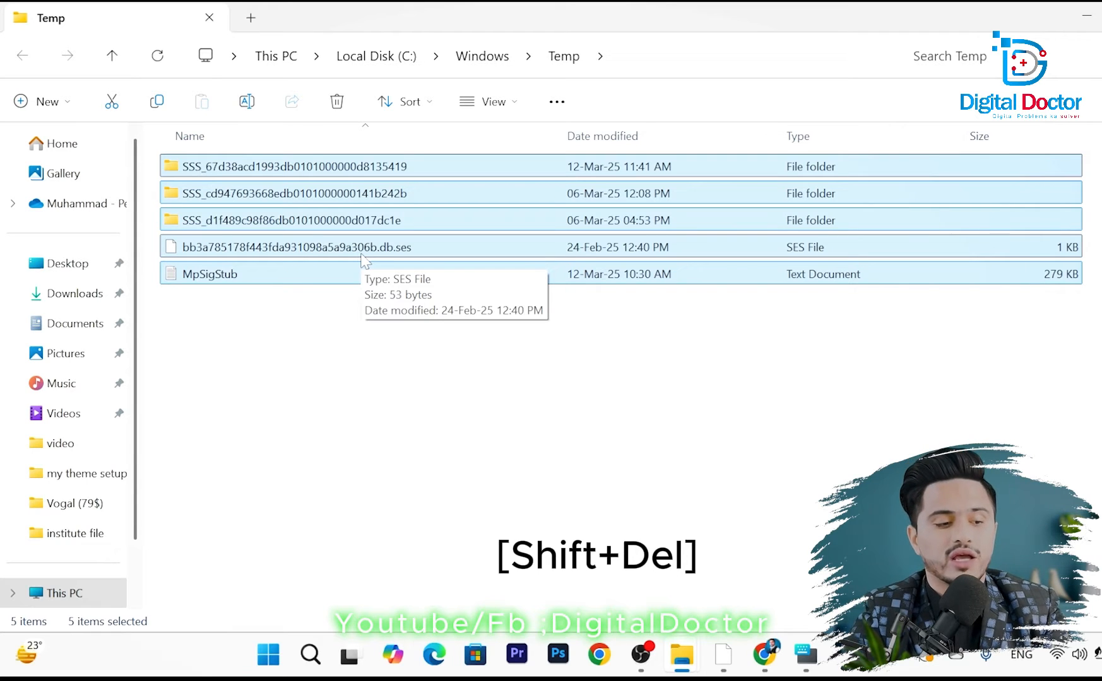
pyautogui.hotkey('shift', 'Delete')
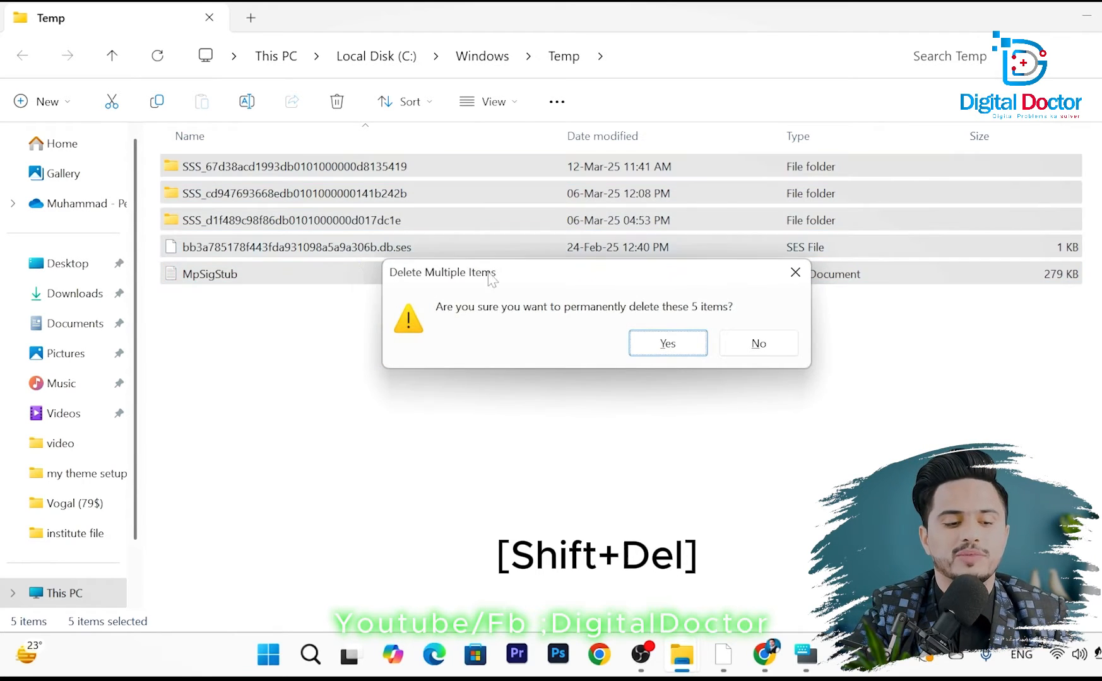
pyautogui.click(668, 345)
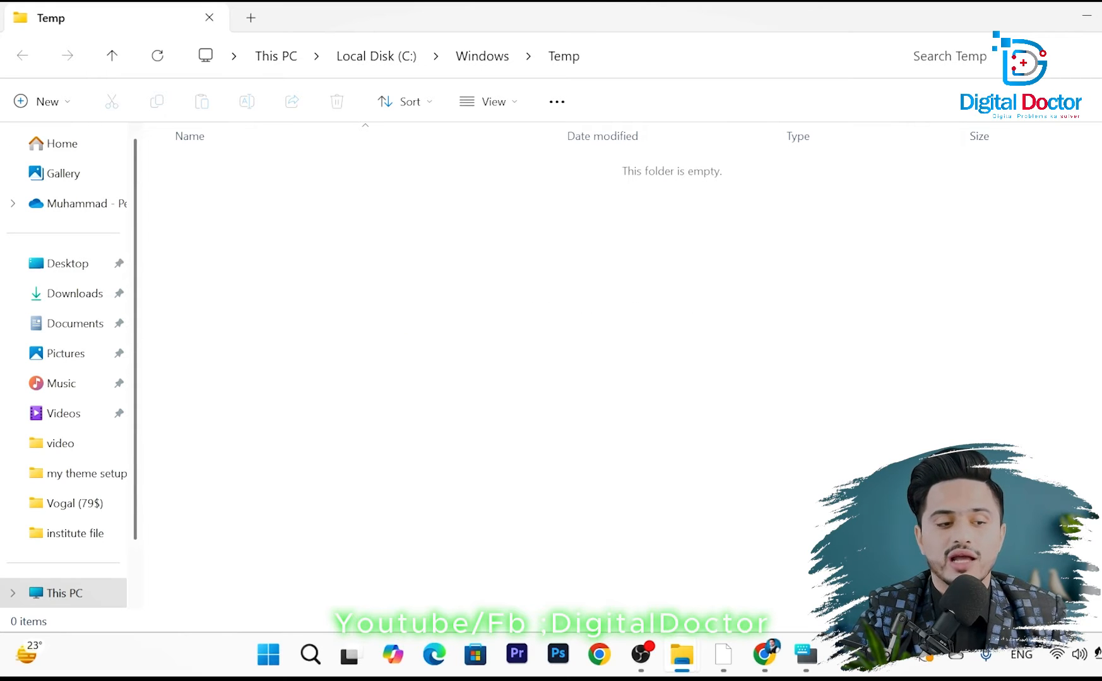
pyautogui.press('super+d')
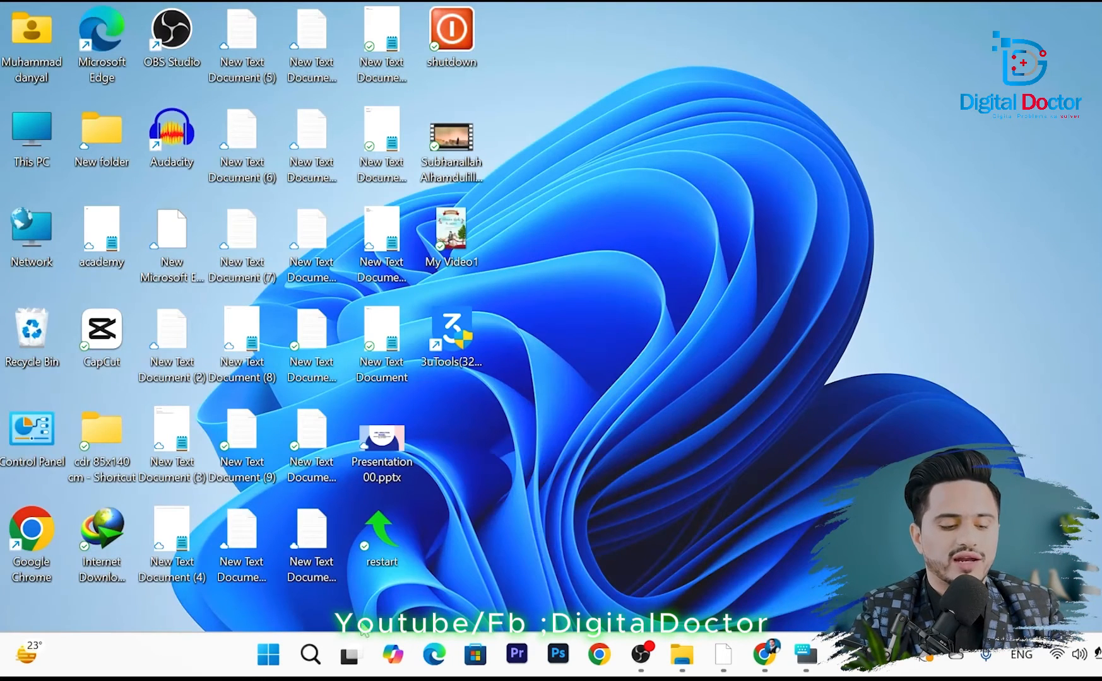
# Open the user's local Temp folder by running %temp% from the Run dialog.
pyautogui.click(301, 659)
pyautogui.write('run')
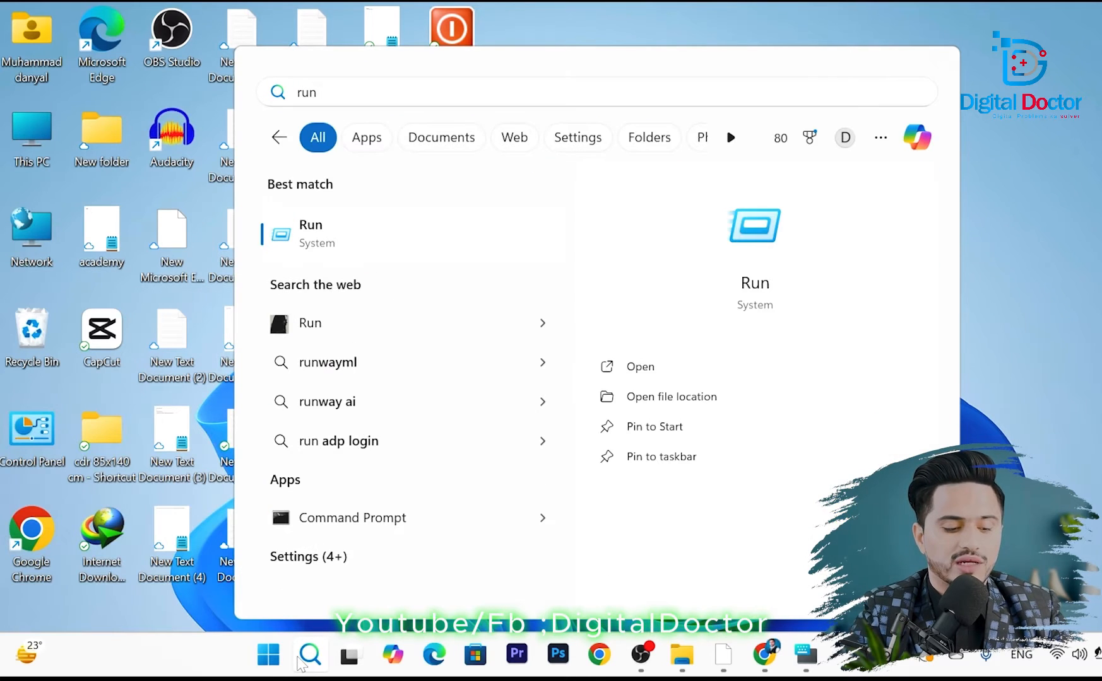
pyautogui.press('Return')
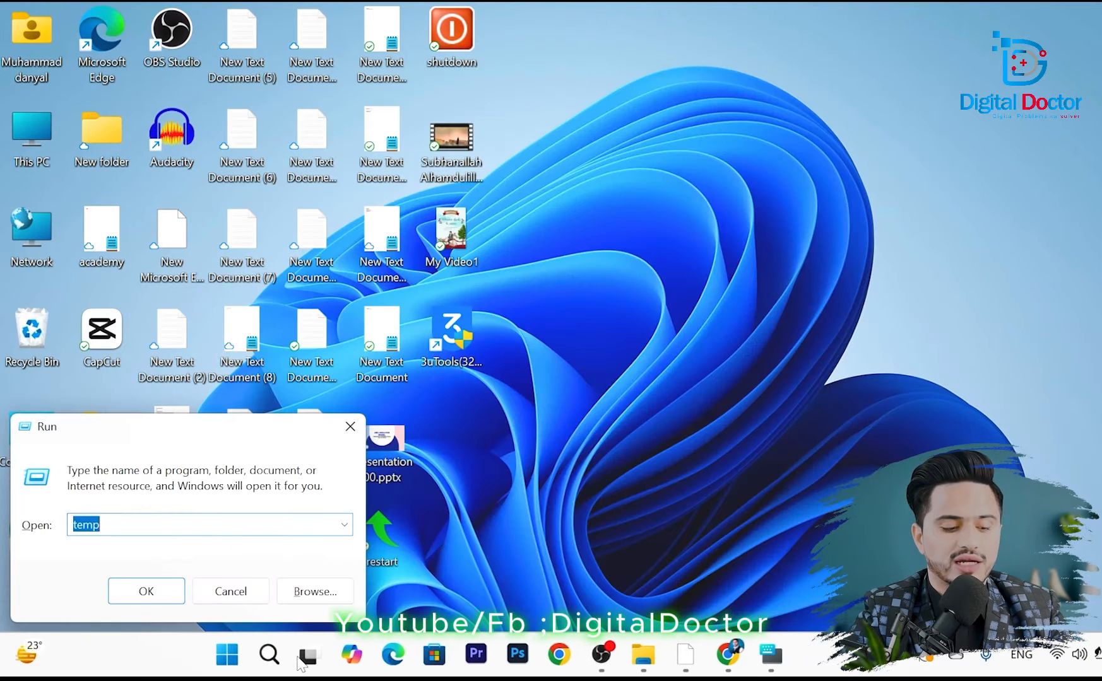
pyautogui.press('BackSpace')
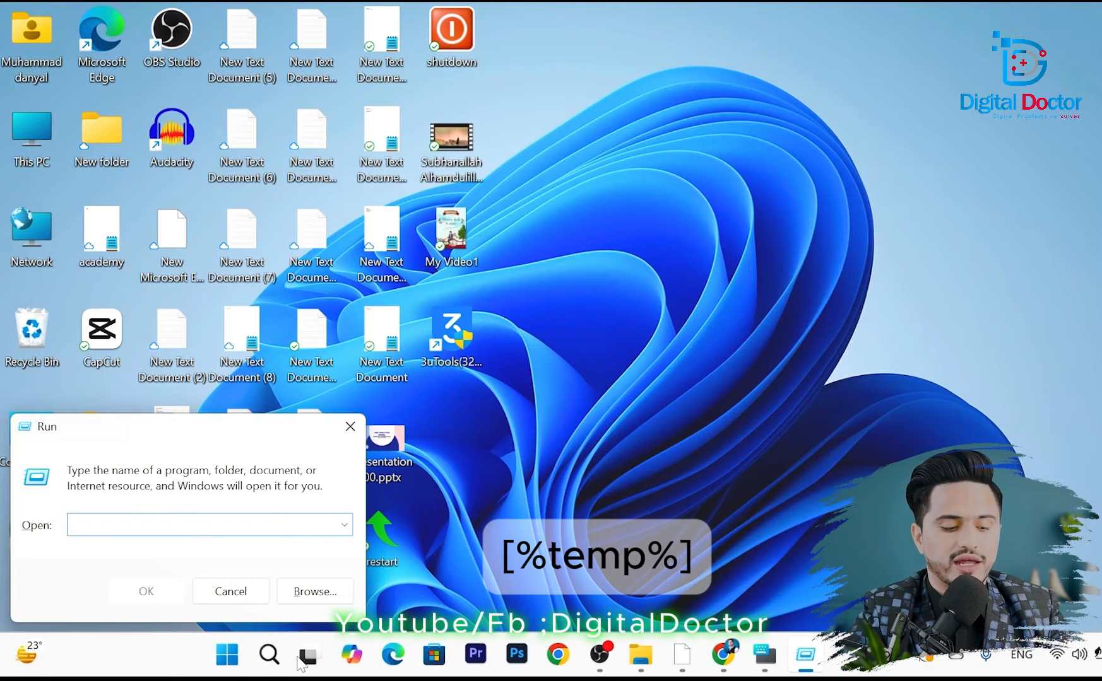
pyautogui.write('%temp%')
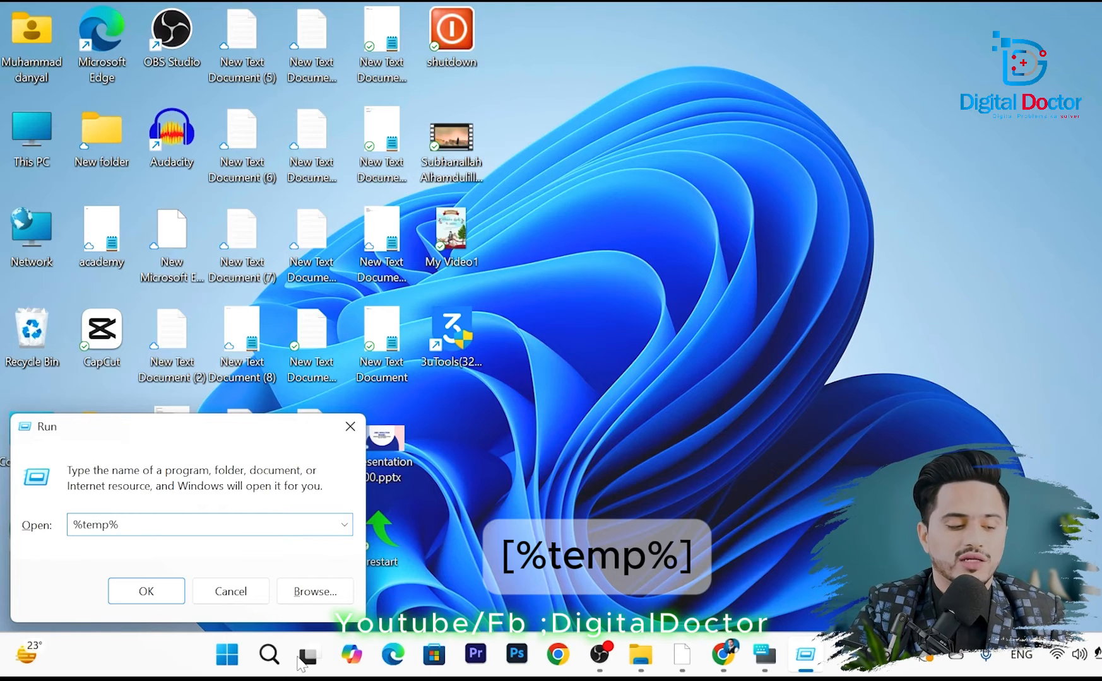
pyautogui.click(168, 593)
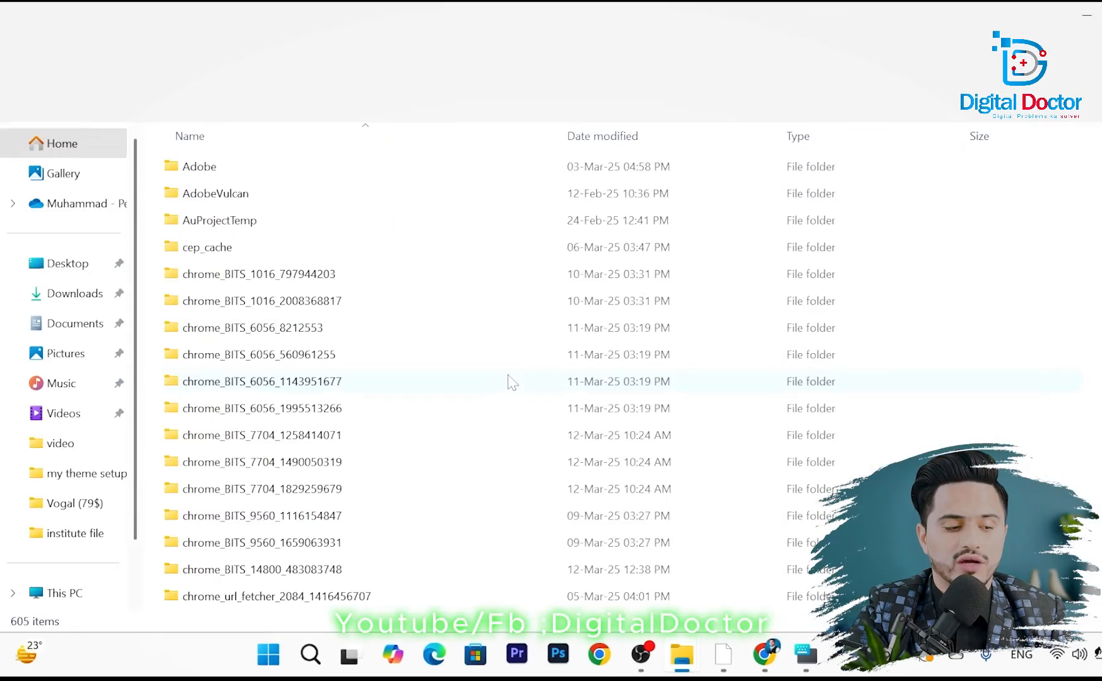
# Permanently delete all items in the user's local Temp folder, skipping the in-use Audition file and cancelling for the remaining locked files, and return to the desktop.
pyautogui.scroll(-20, 415, 435)
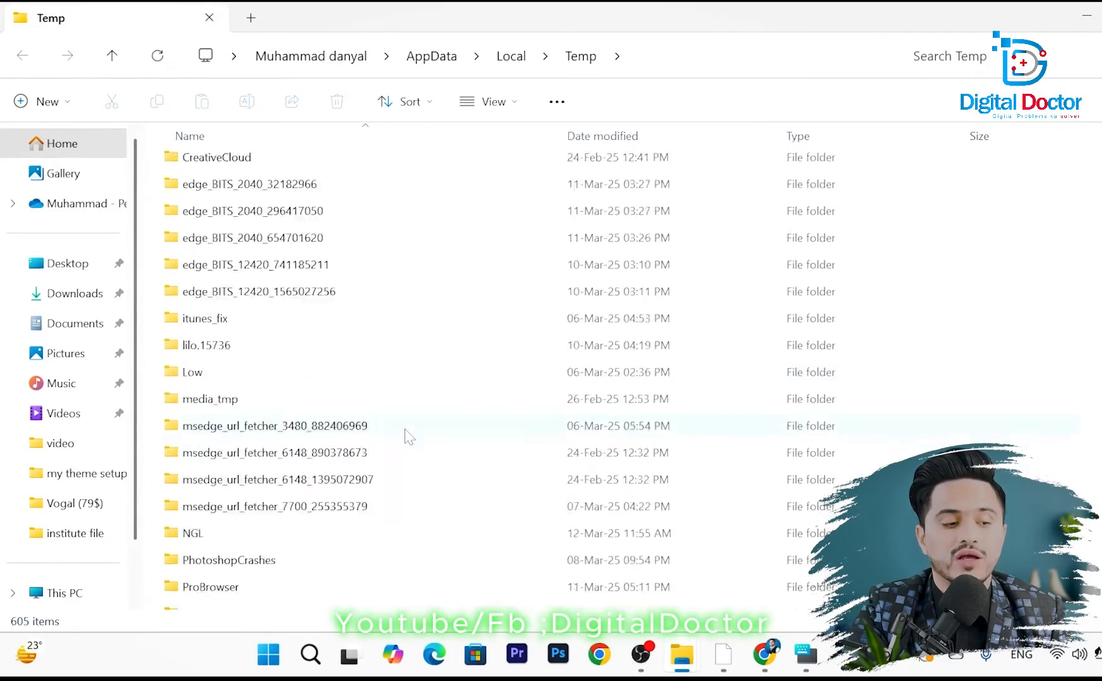
pyautogui.scroll(-20, 406, 435)
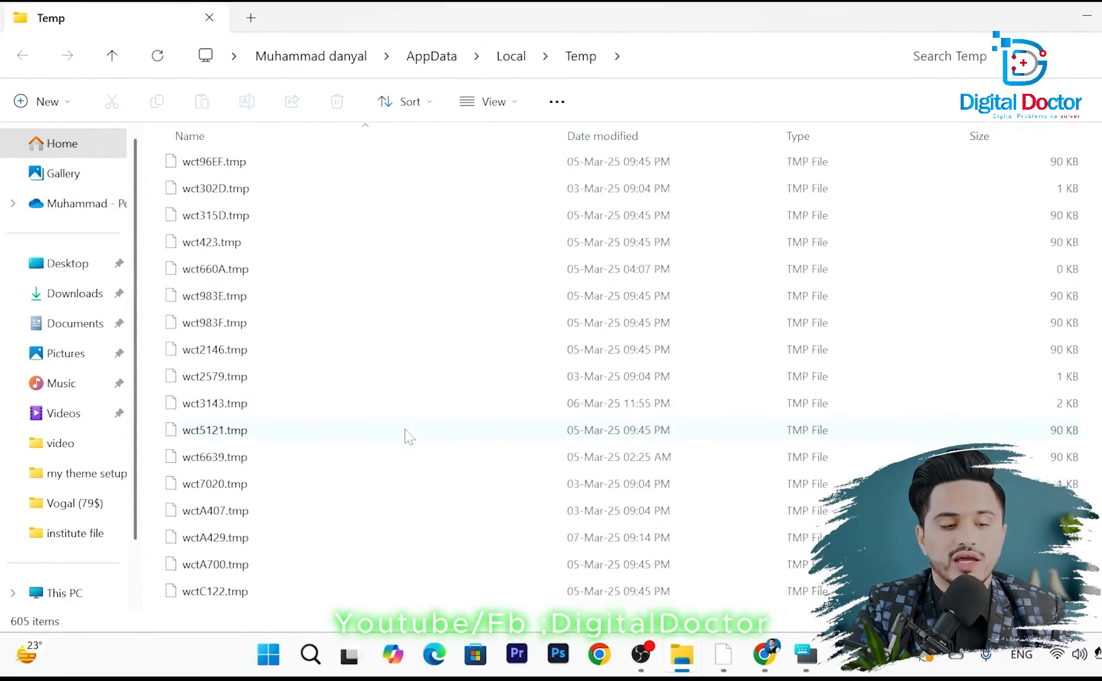
pyautogui.scroll(-2, 409, 435)
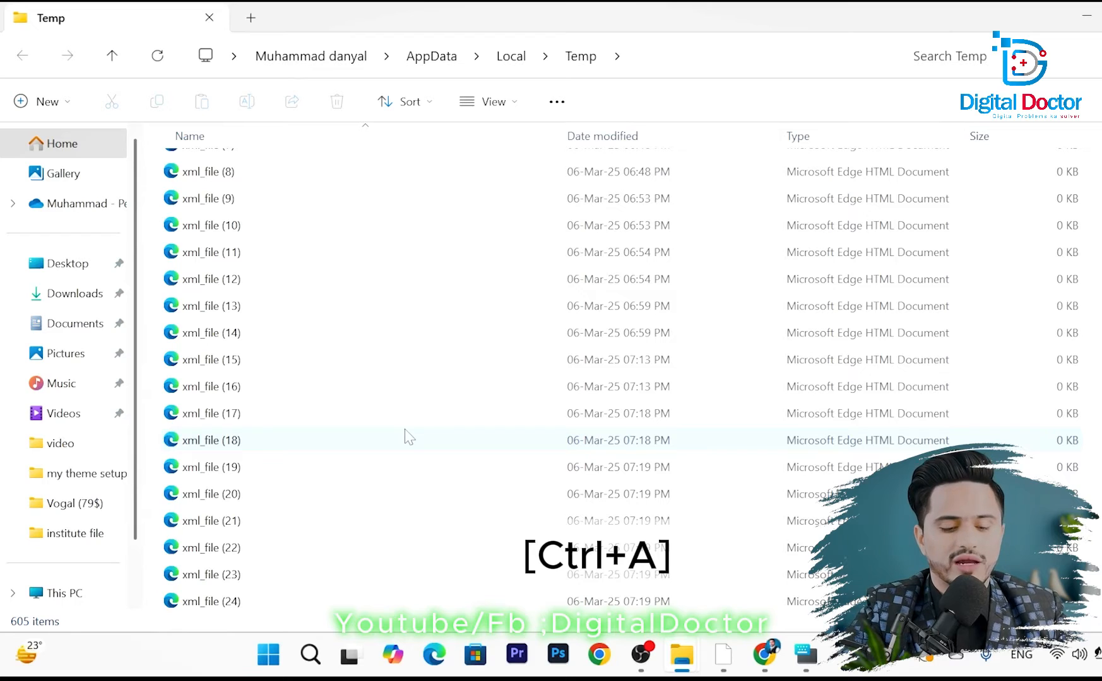
pyautogui.hotkey('ctrl', 'a')
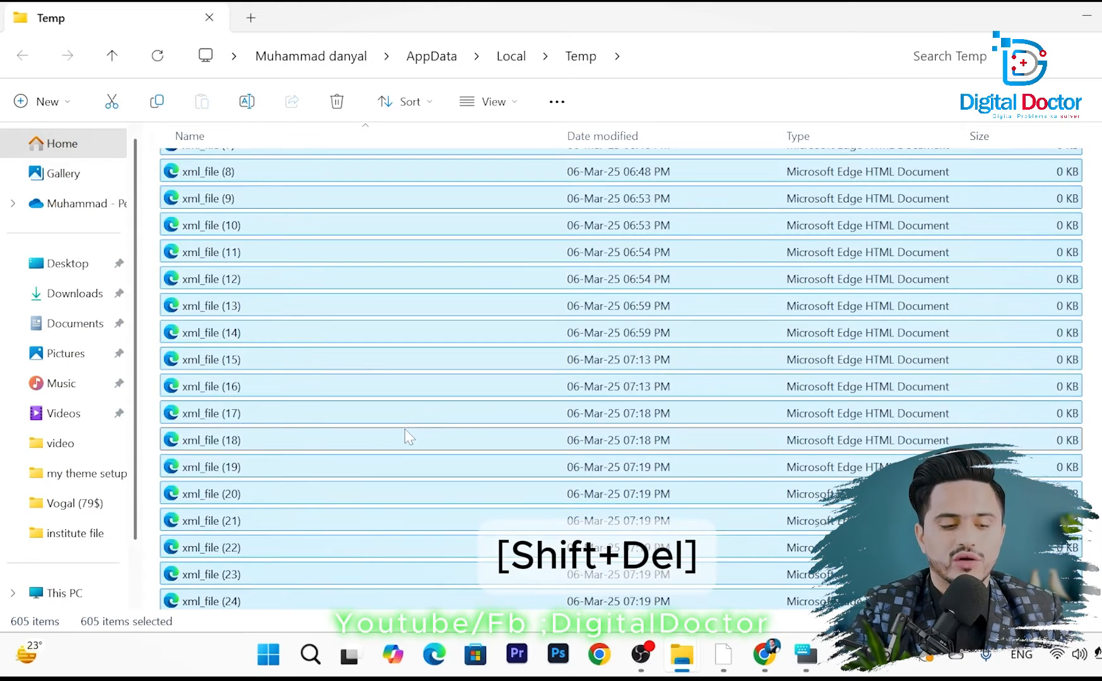
pyautogui.hotkey('shift', 'Delete')
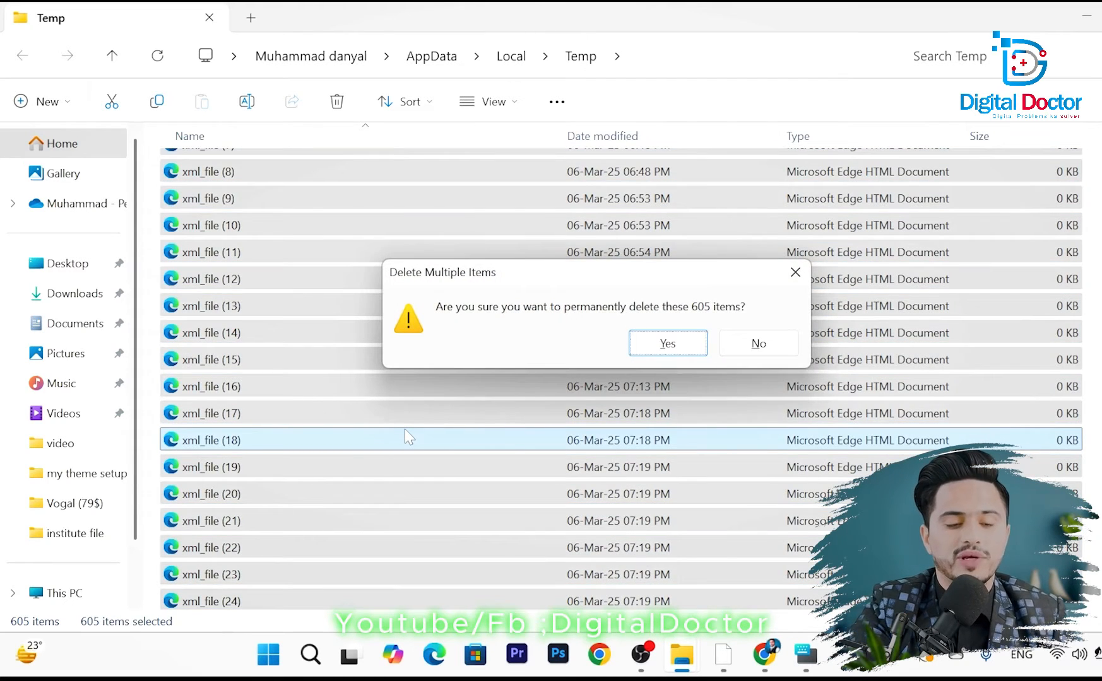
pyautogui.press('Return')
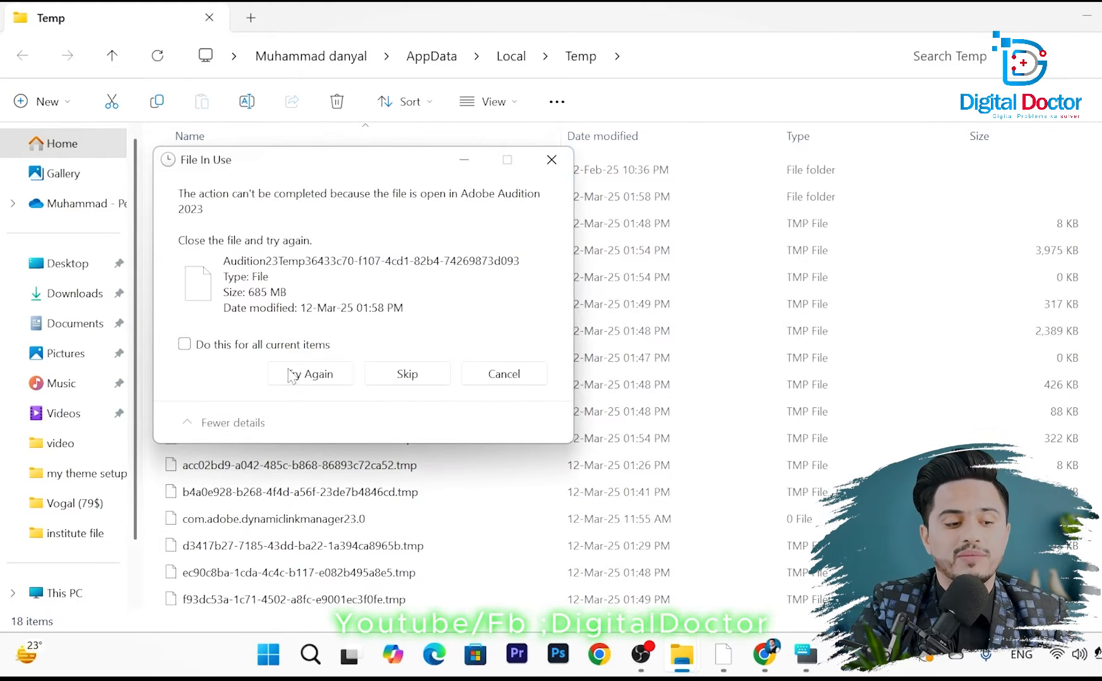
pyautogui.click(433, 376)
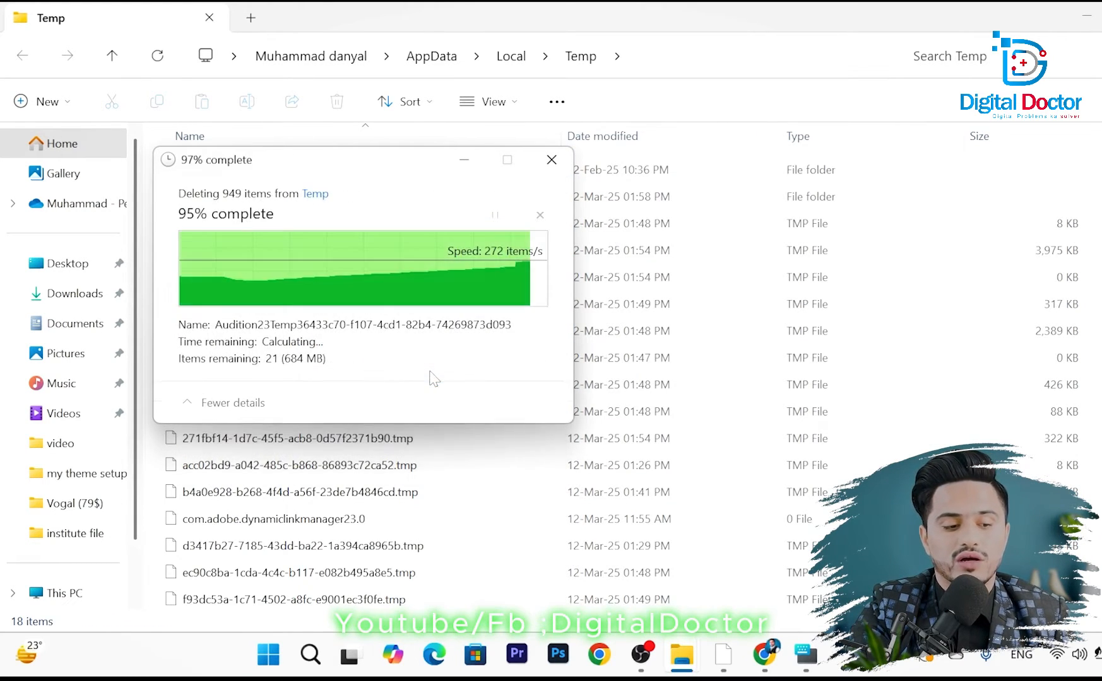
pyautogui.click(506, 386)
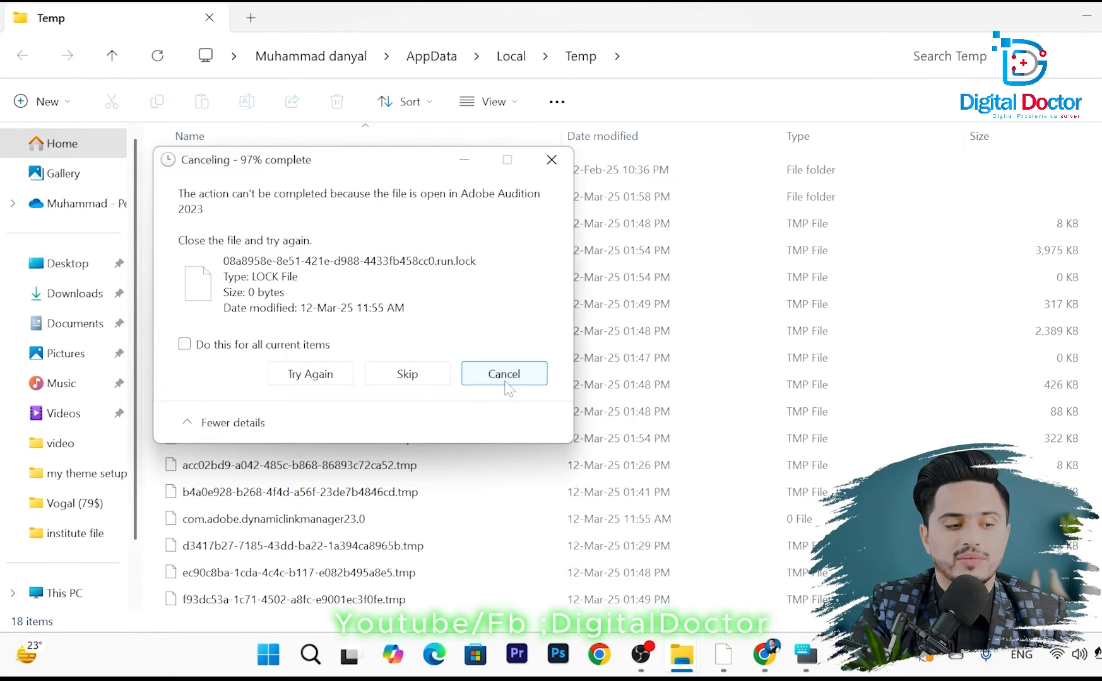
pyautogui.click(505, 378)
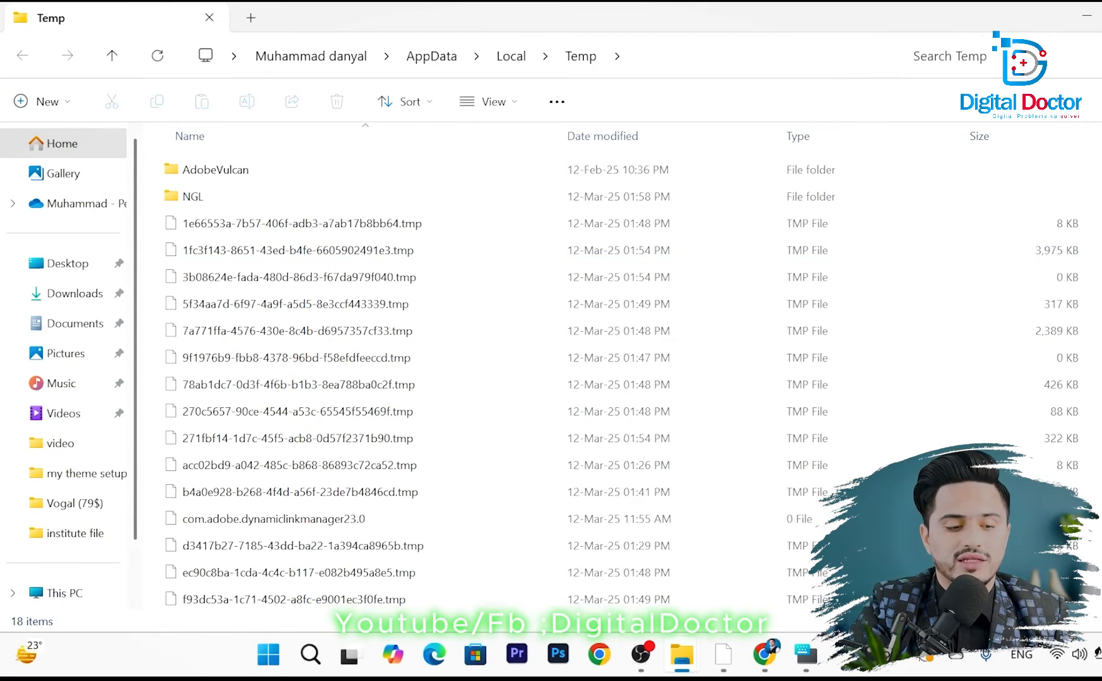
pyautogui.press('super+d')
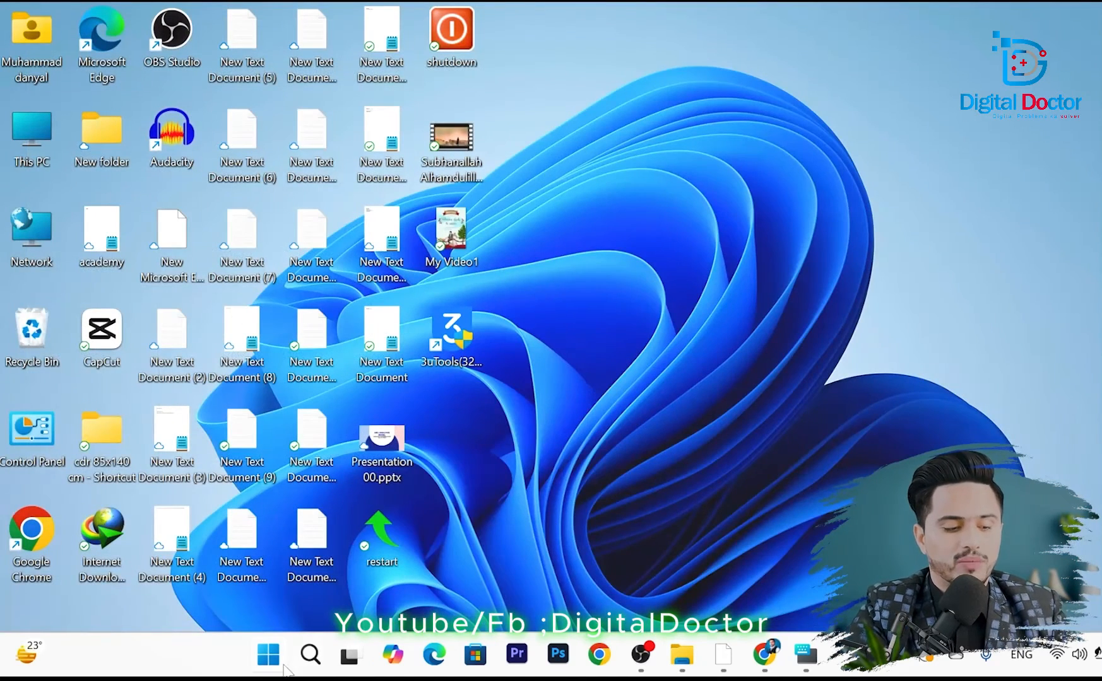
# Open the Recent folder by running the command recent from the Run dialog.
pyautogui.click(316, 657)
pyautogui.write('run')
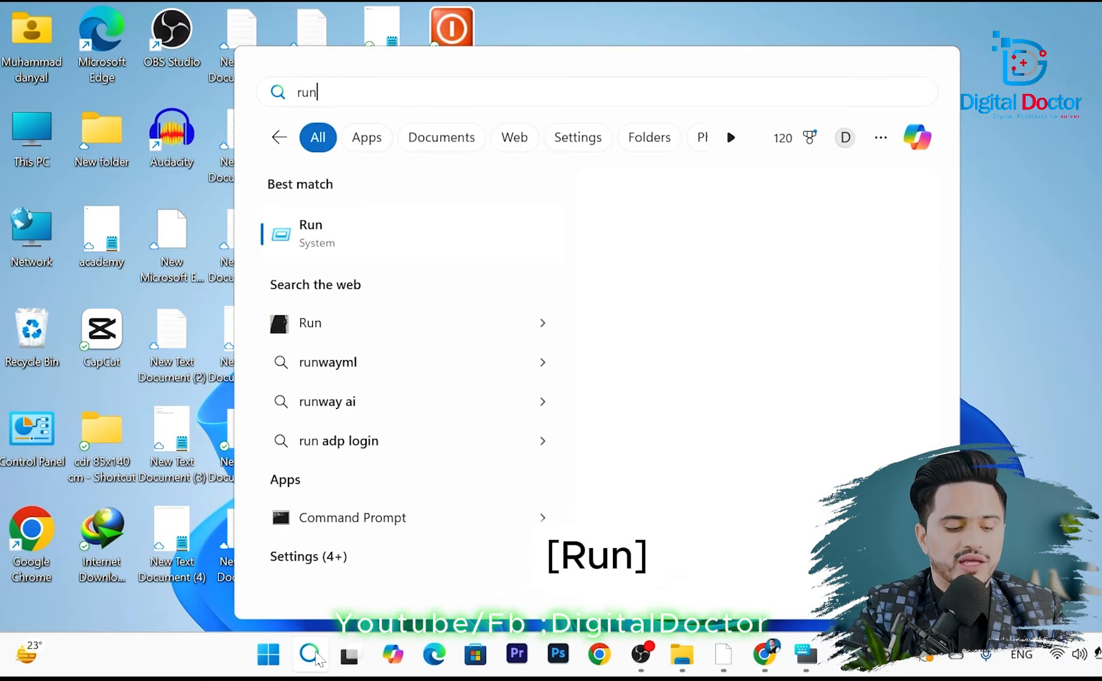
pyautogui.press('Return')
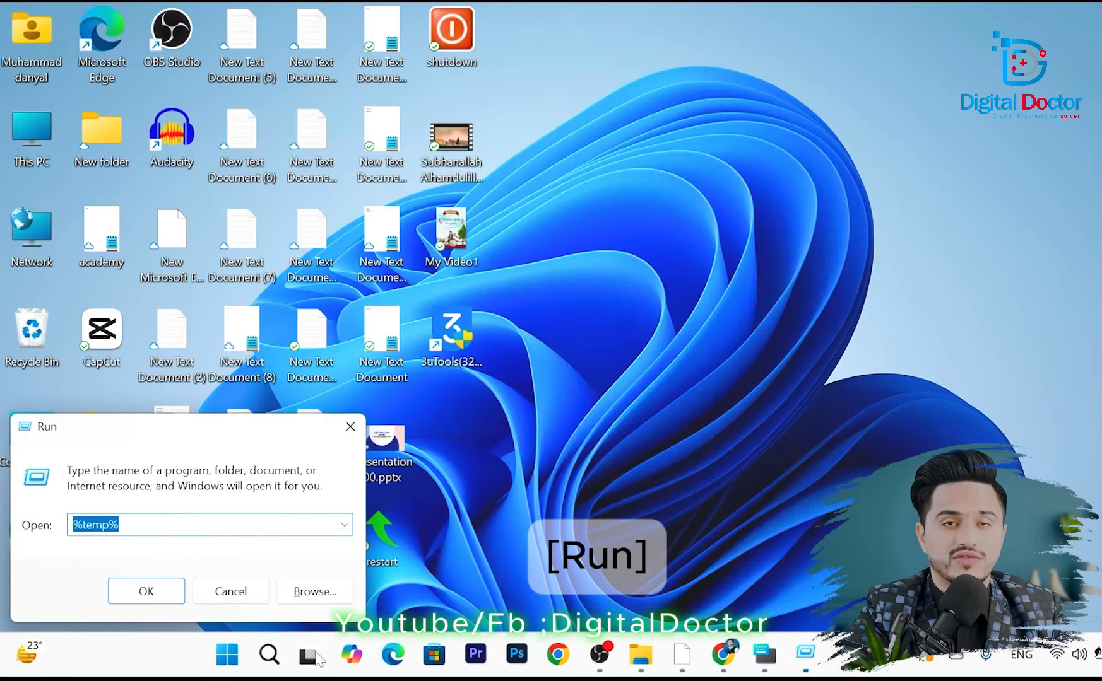
pyautogui.press('BackSpace')
pyautogui.write('re')
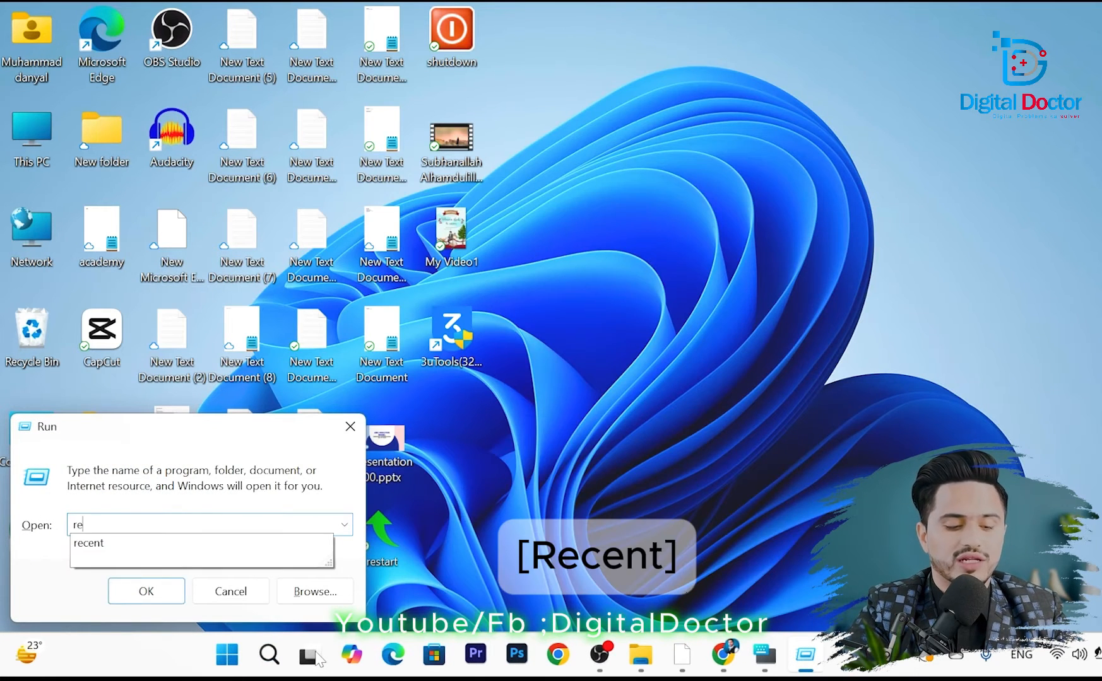
pyautogui.write('cent')
pyautogui.press('Return')
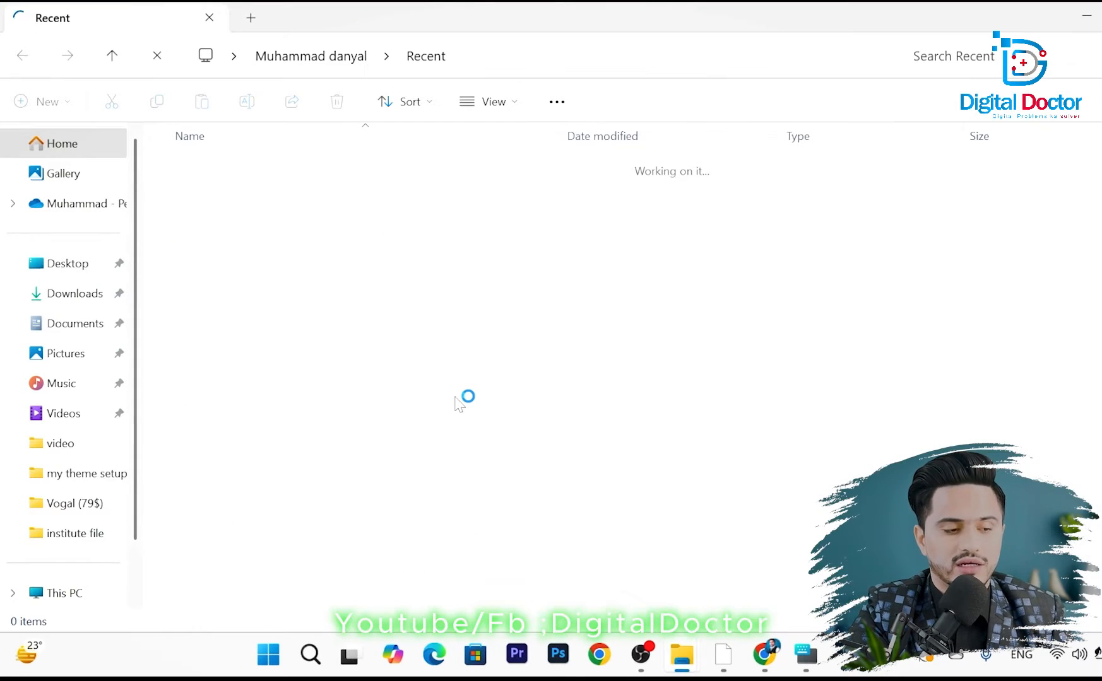
# Permanently delete all shortcuts in the Recent folder.
pyautogui.hotkey('ctrl', 'a')
pyautogui.click(368, 355)
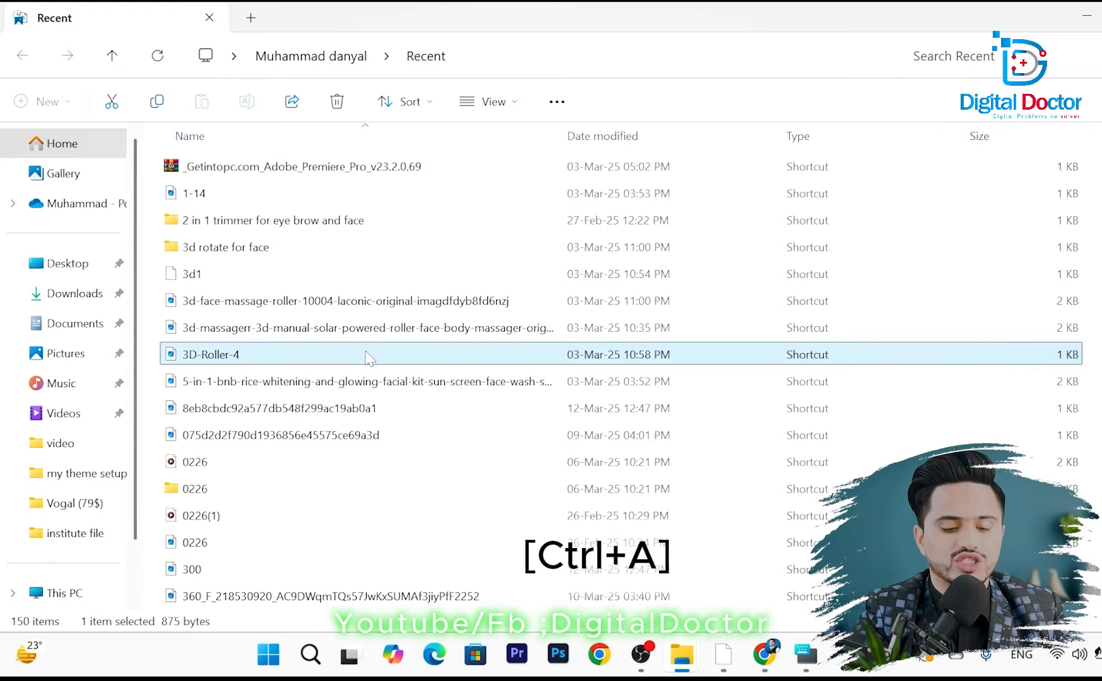
pyautogui.hotkey('ctrl', 'a')
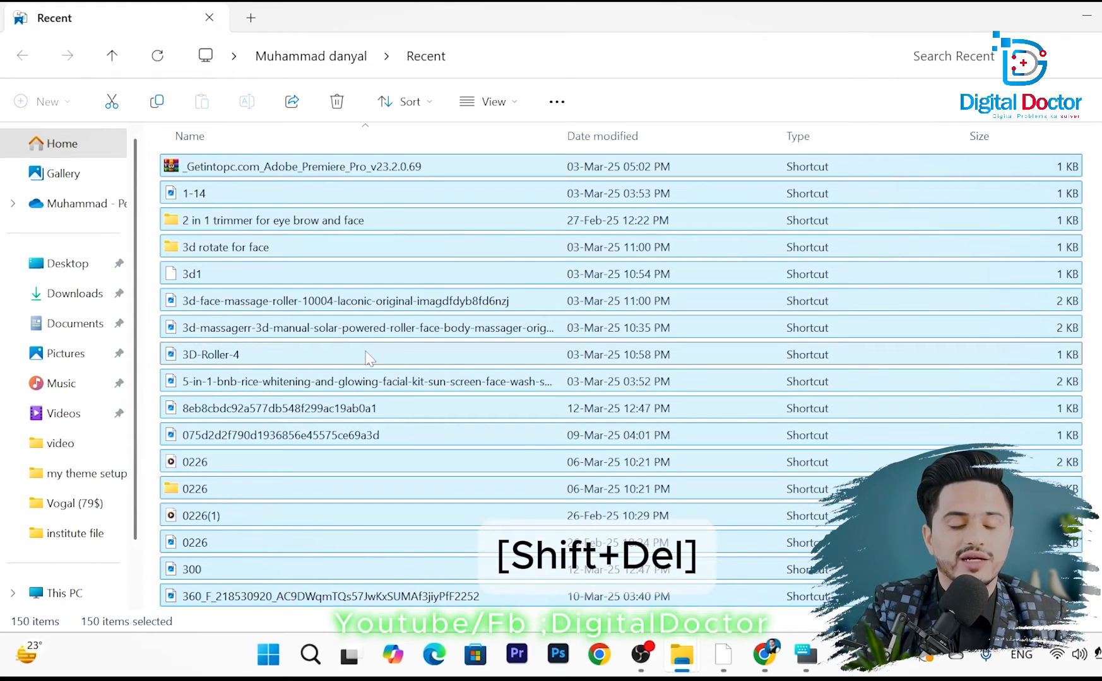
pyautogui.hotkey('shift', 'Delete')
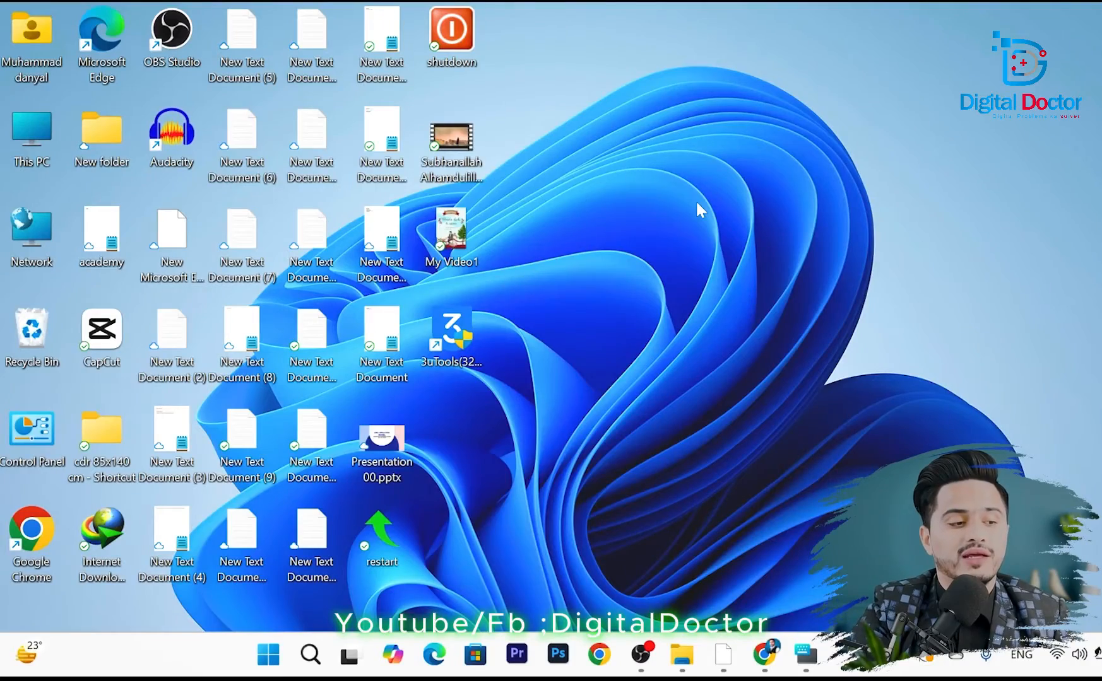
# Examine the used and free space in the properties of Local Disk (C:) from This PC, and close them.
pyautogui.doubleClick(45, 125)
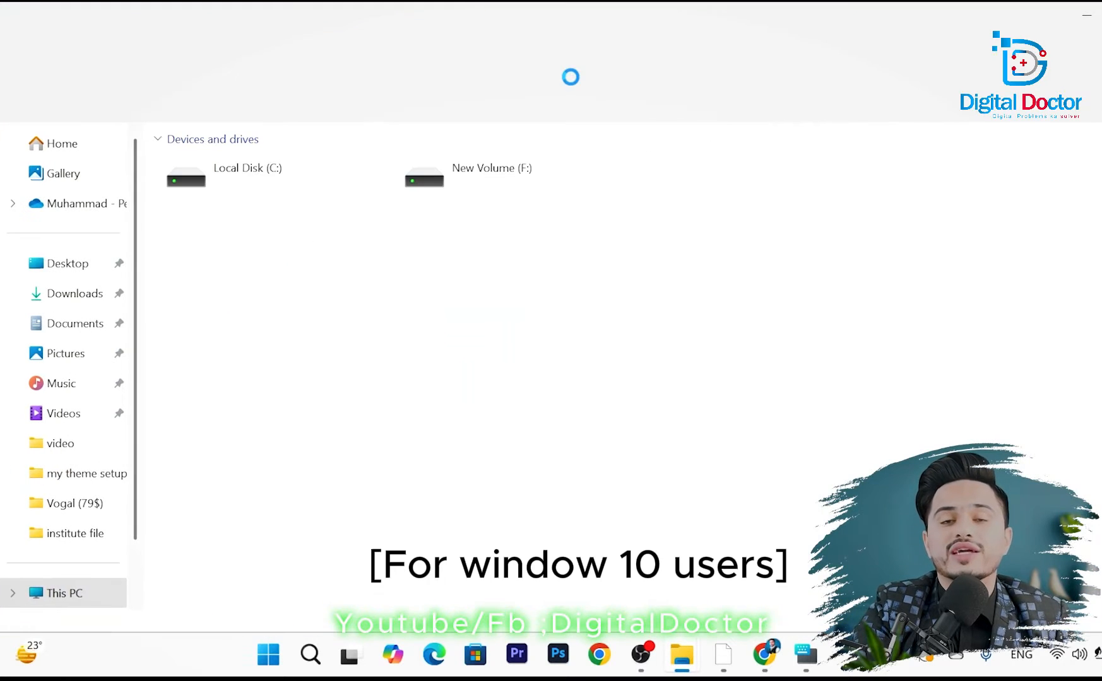
pyautogui.rightClick(329, 186)
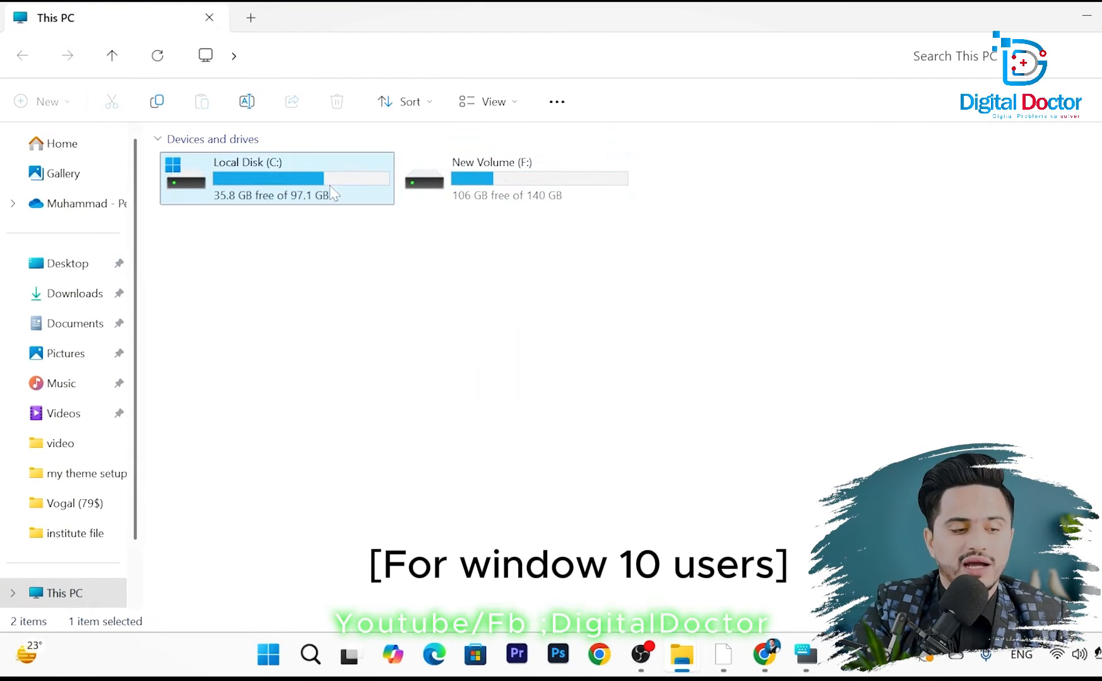
pyautogui.click(414, 452)
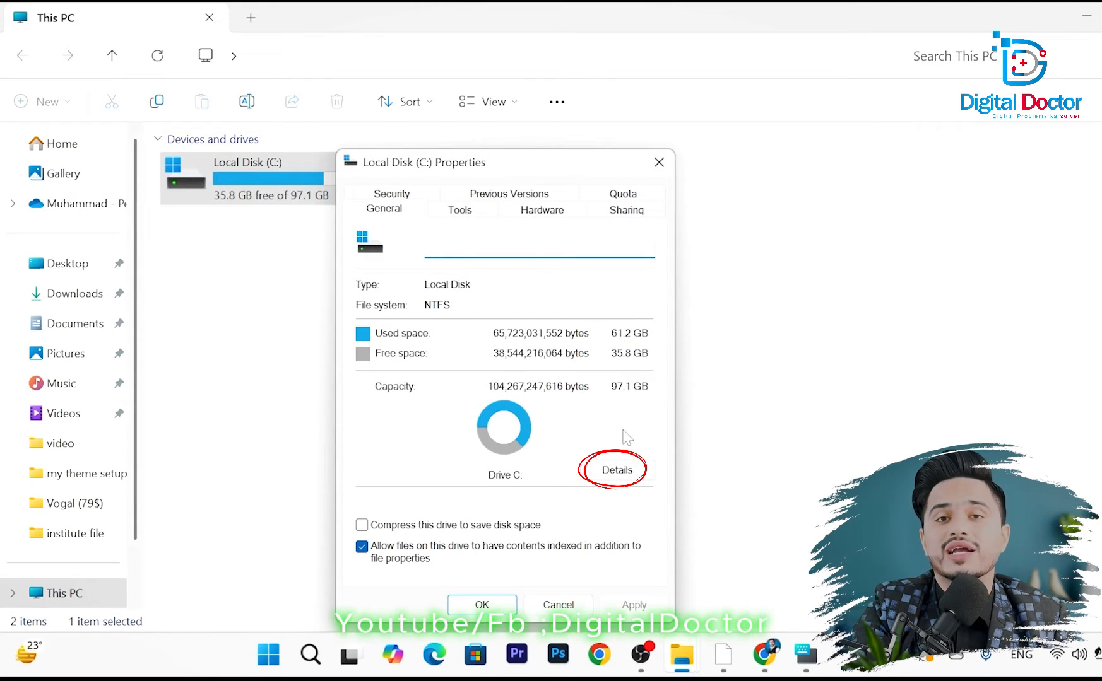
pyautogui.click(659, 162)
# Find and launch Disk Cleanup through Windows search, and start it for the C: drive.
pyautogui.click(312, 666)
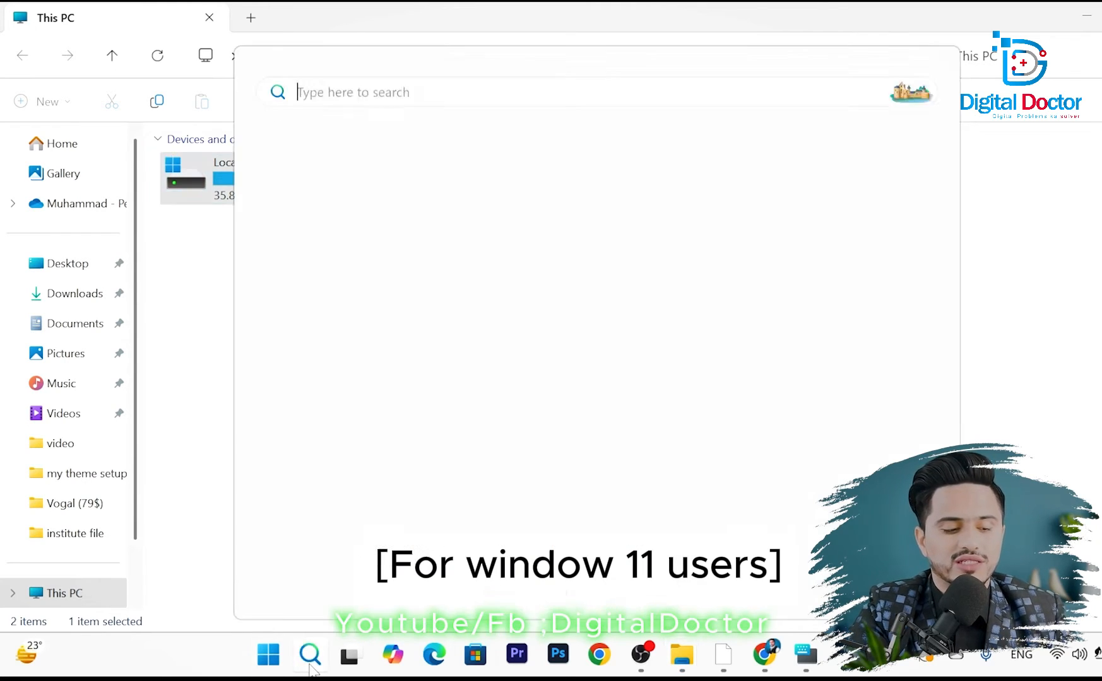
pyautogui.write('clean')
pyautogui.press('Return')
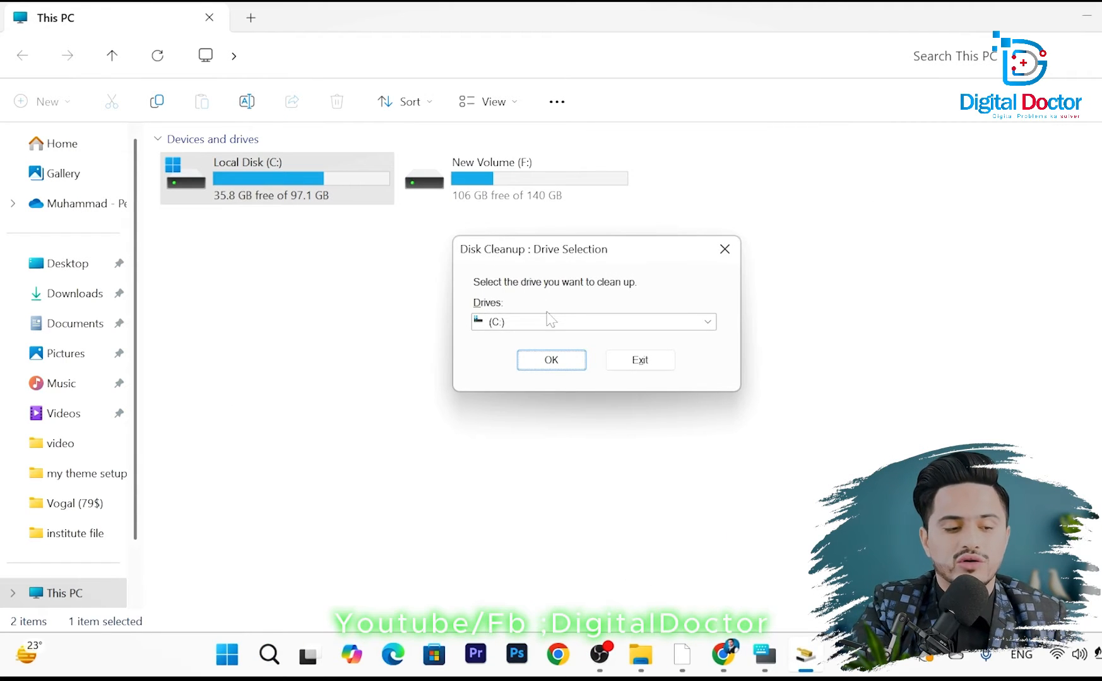
pyautogui.click(556, 323)
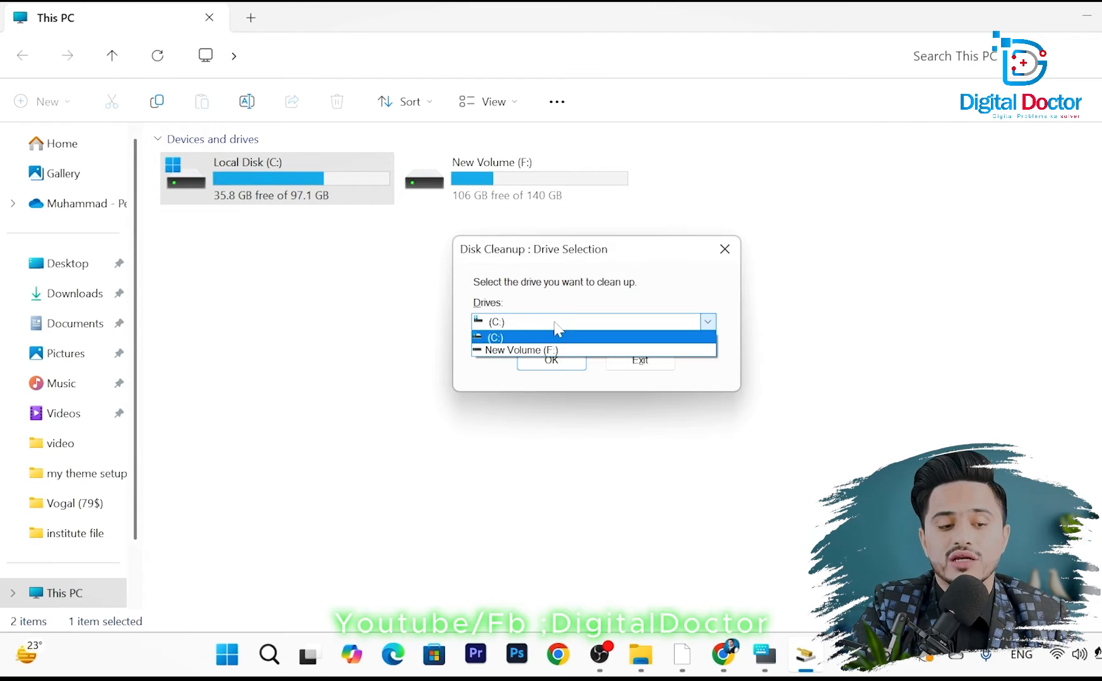
pyautogui.click(556, 325)
pyautogui.click(556, 323)
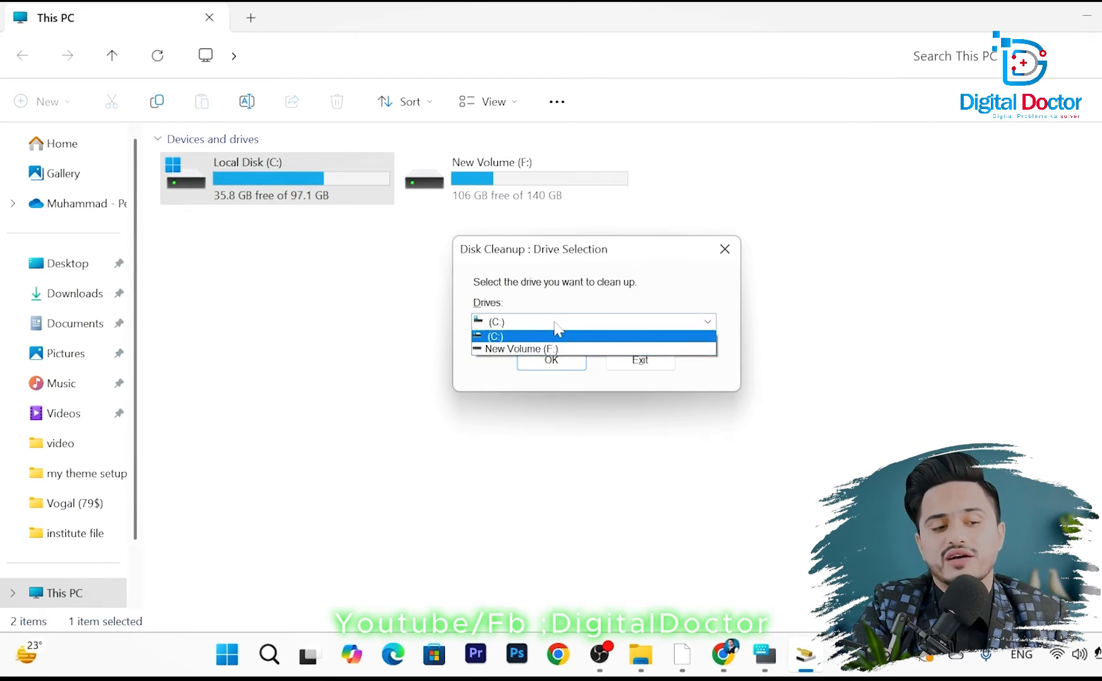
pyautogui.click(555, 332)
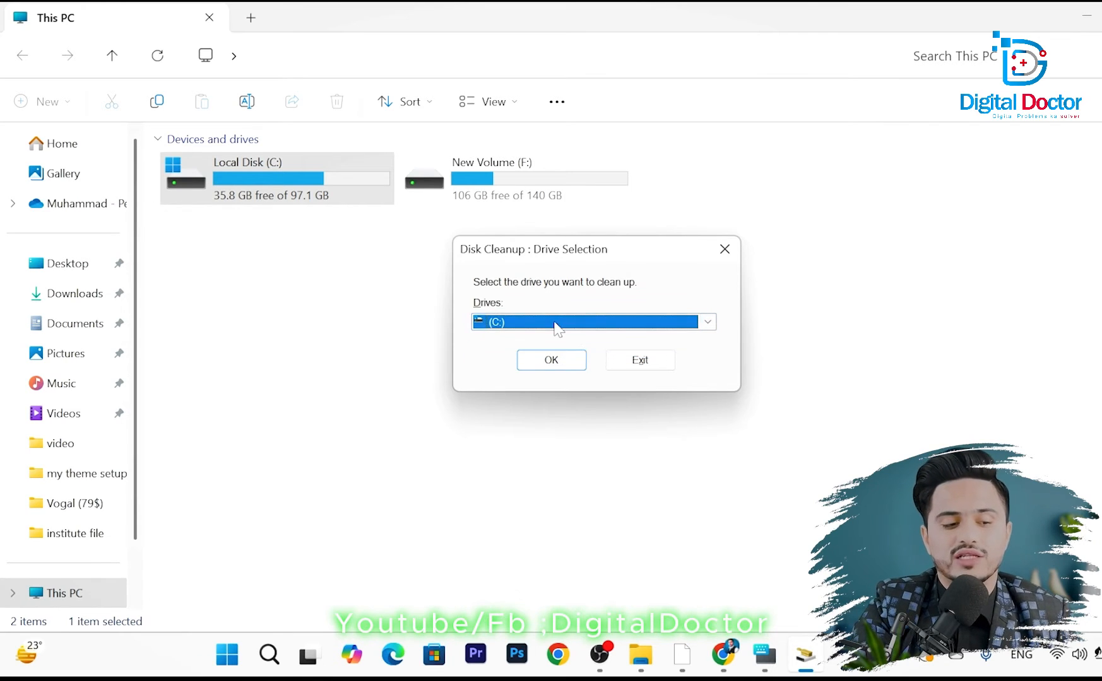
pyautogui.click(555, 364)
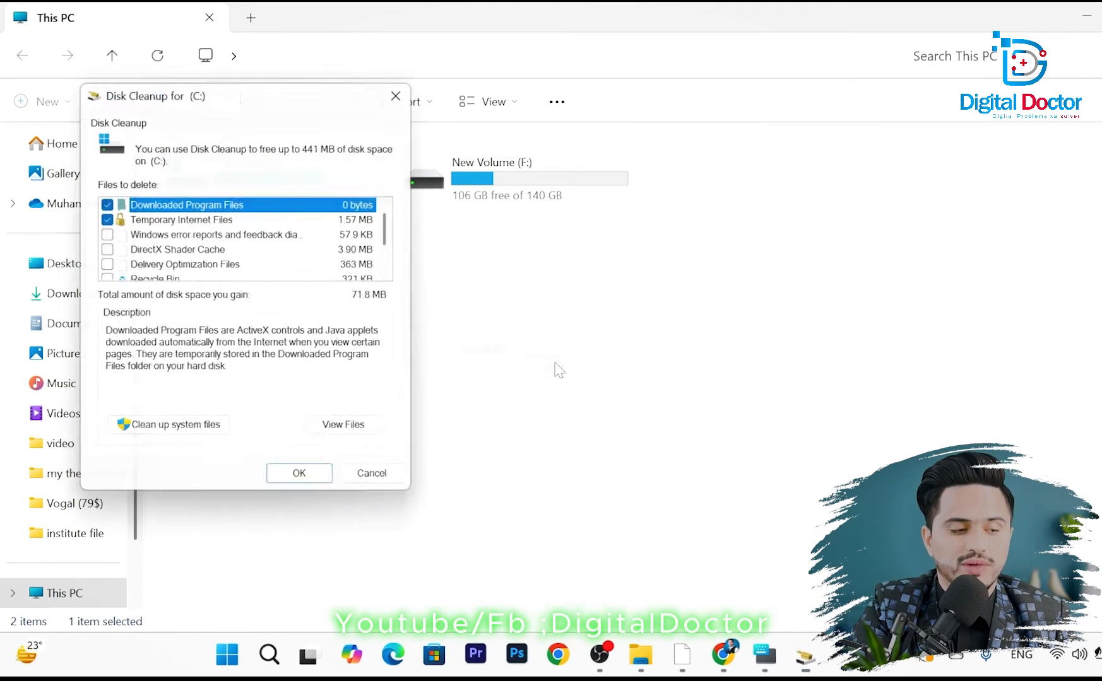
# Add Windows error reports, DirectX Shader Cache, Delivery Optimization Files, Recycle Bin and Temporary files to the cleanup selection, and permanently delete the selected files.
pyautogui.click(104, 249)
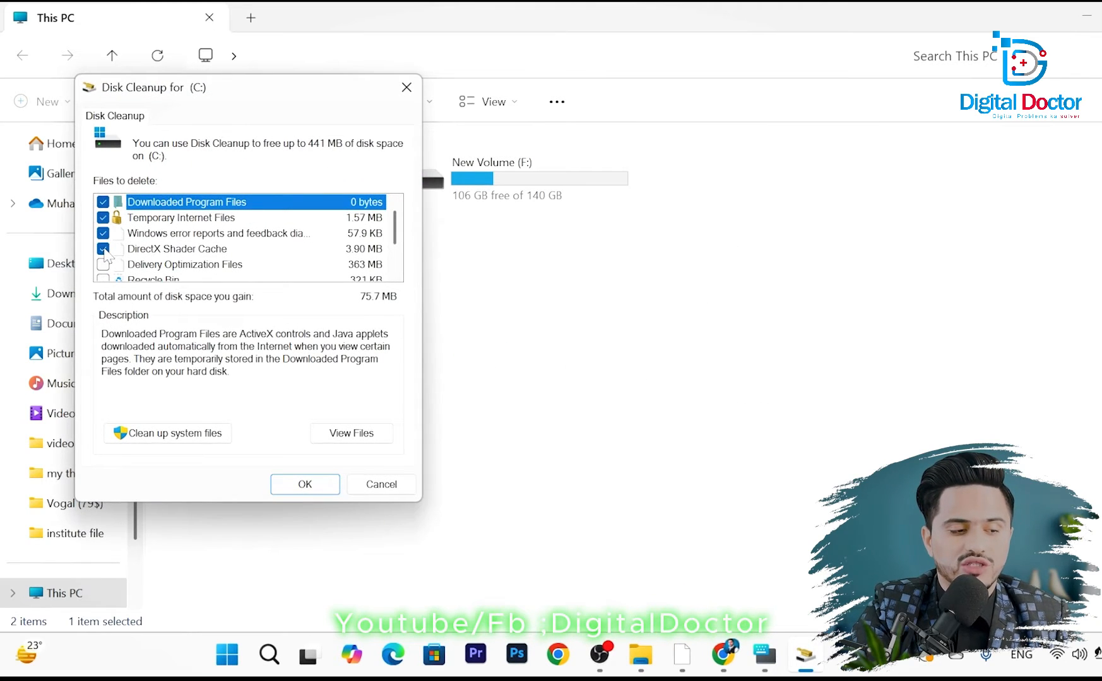
pyautogui.click(103, 264)
pyautogui.scroll(-1, 171, 265)
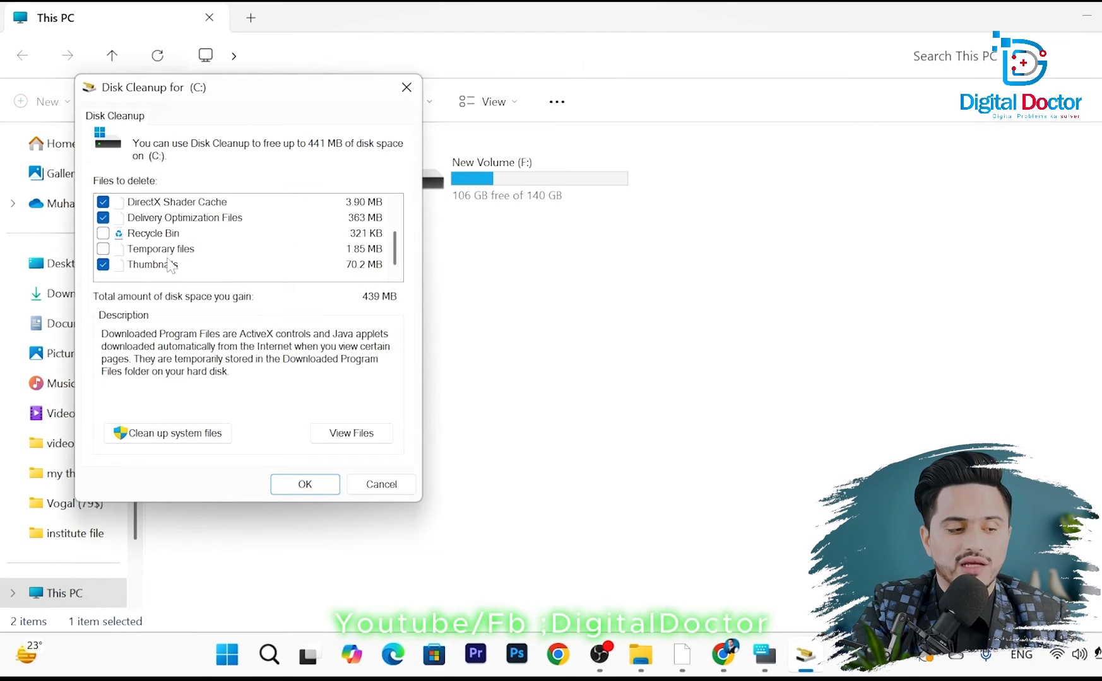
pyautogui.click(103, 249)
pyautogui.click(101, 234)
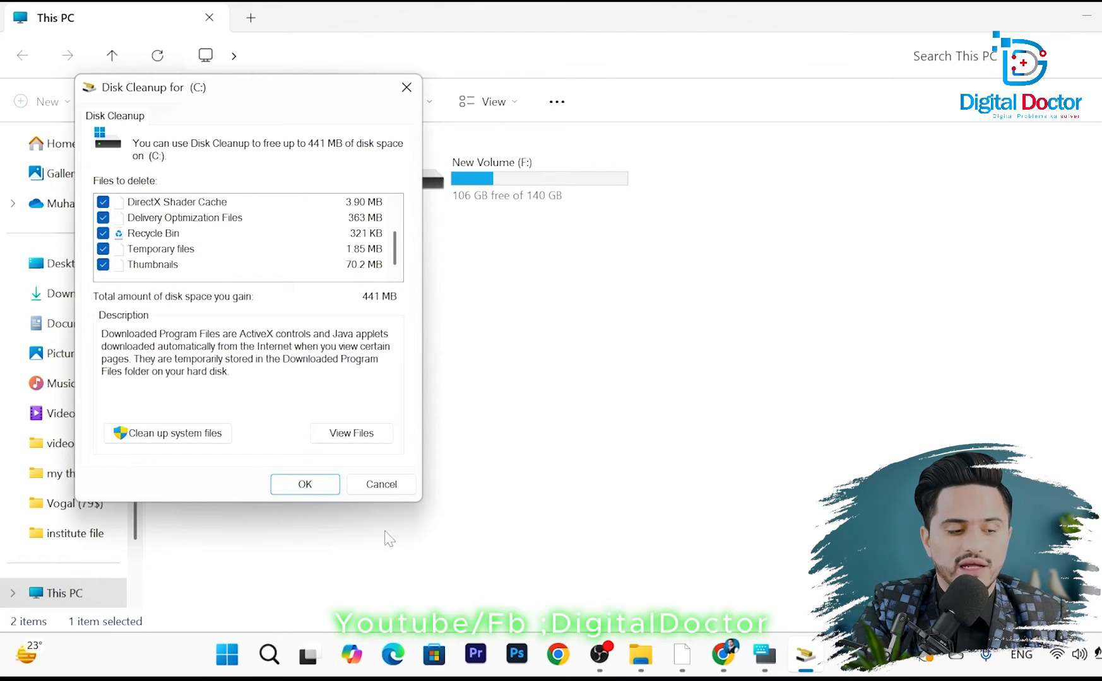
pyautogui.click(305, 484)
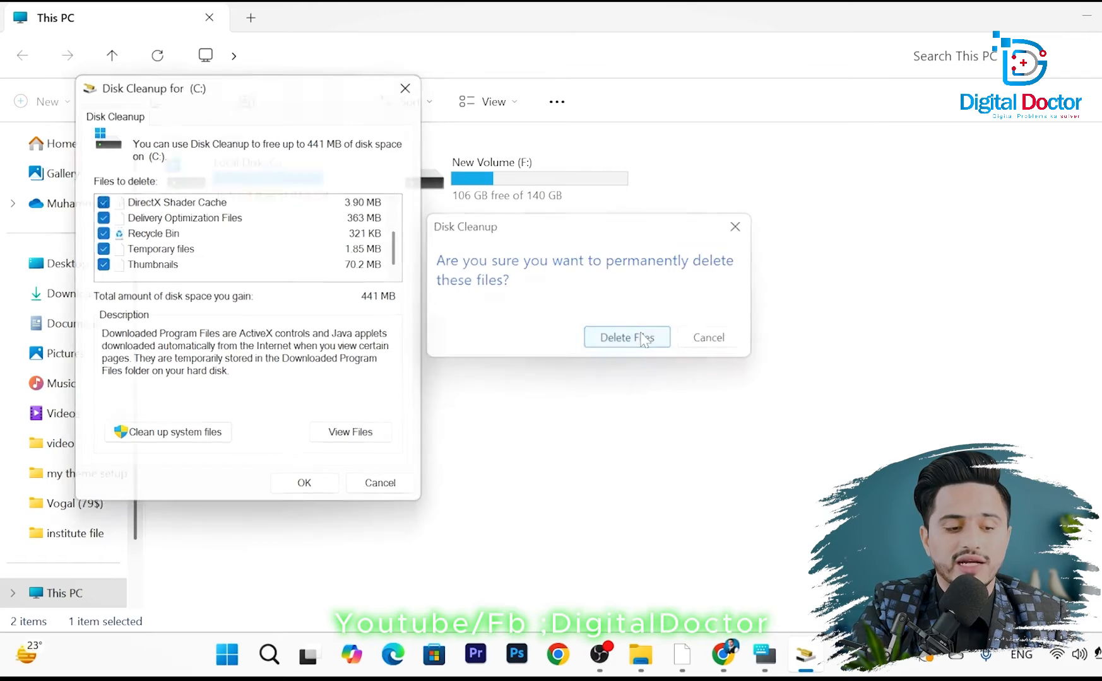
pyautogui.click(644, 341)
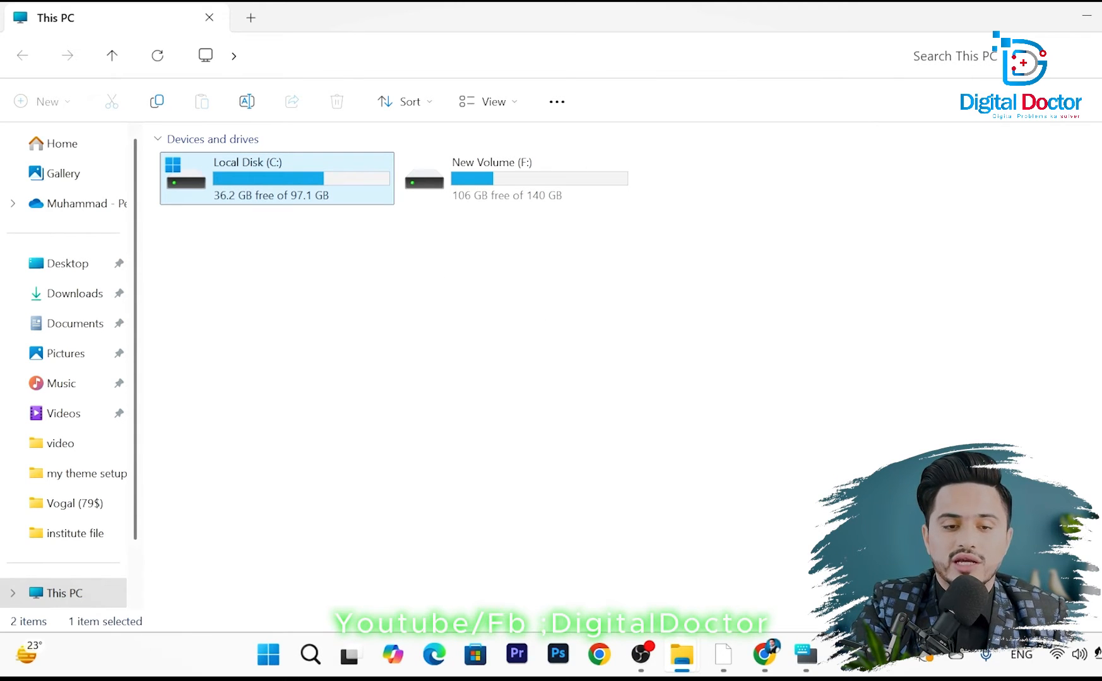
# Return to the desktop, find Firewall & network protection through Windows search, and open the Virus & threat protection page in Windows Security.
pyautogui.press('super+d')
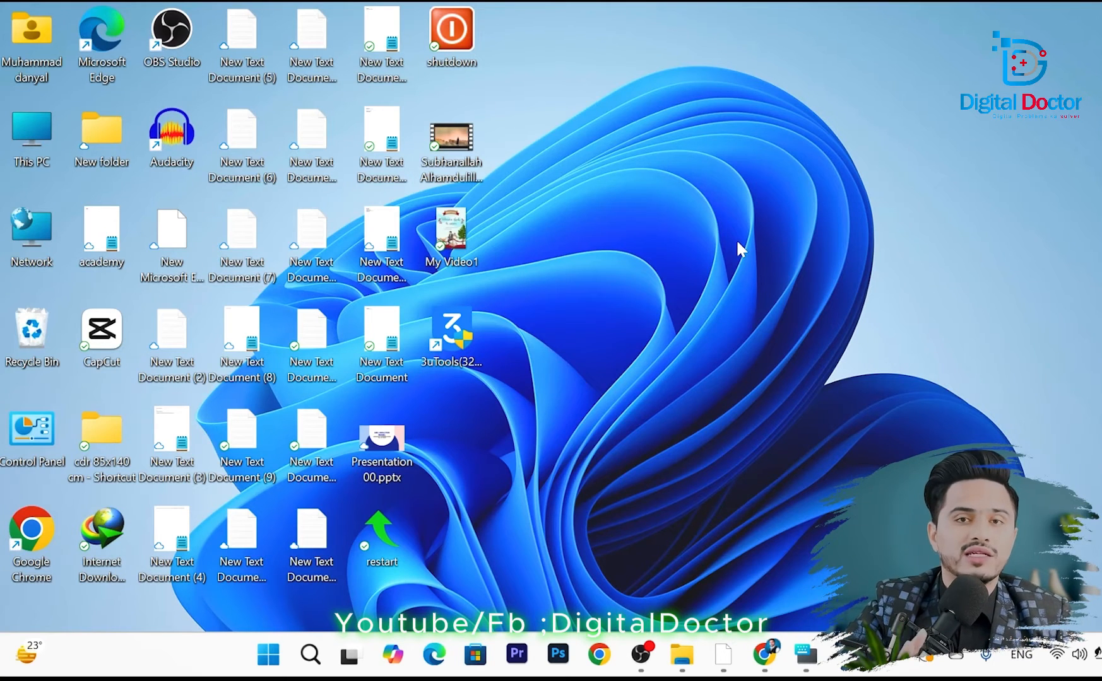
pyautogui.click(326, 646)
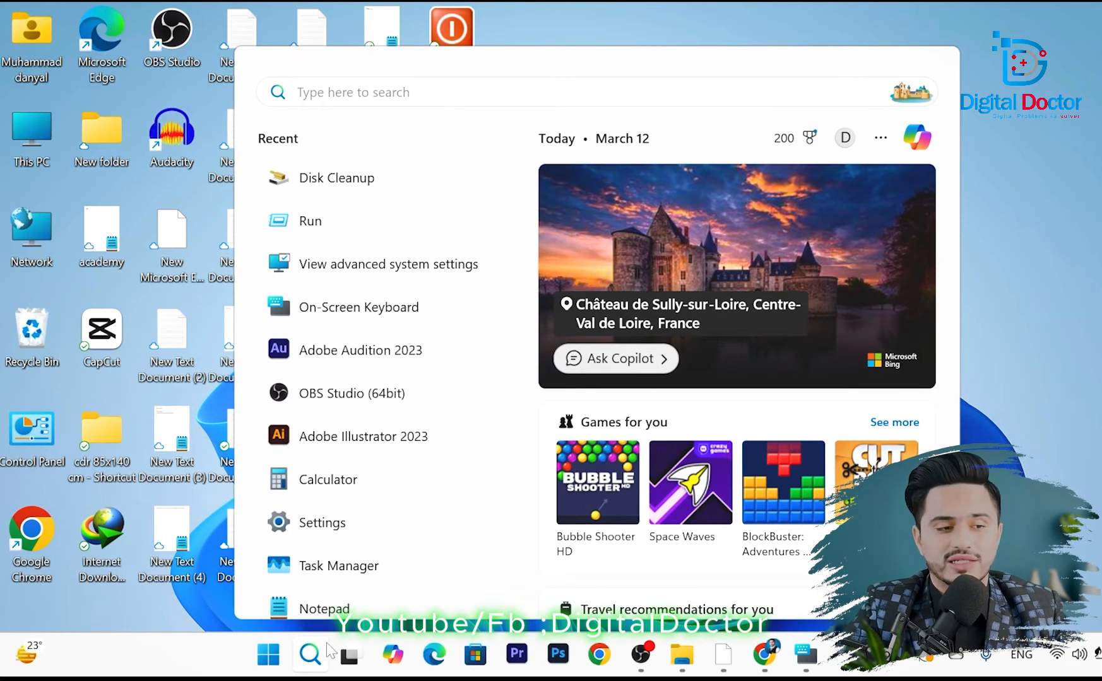
pyautogui.write('fire')
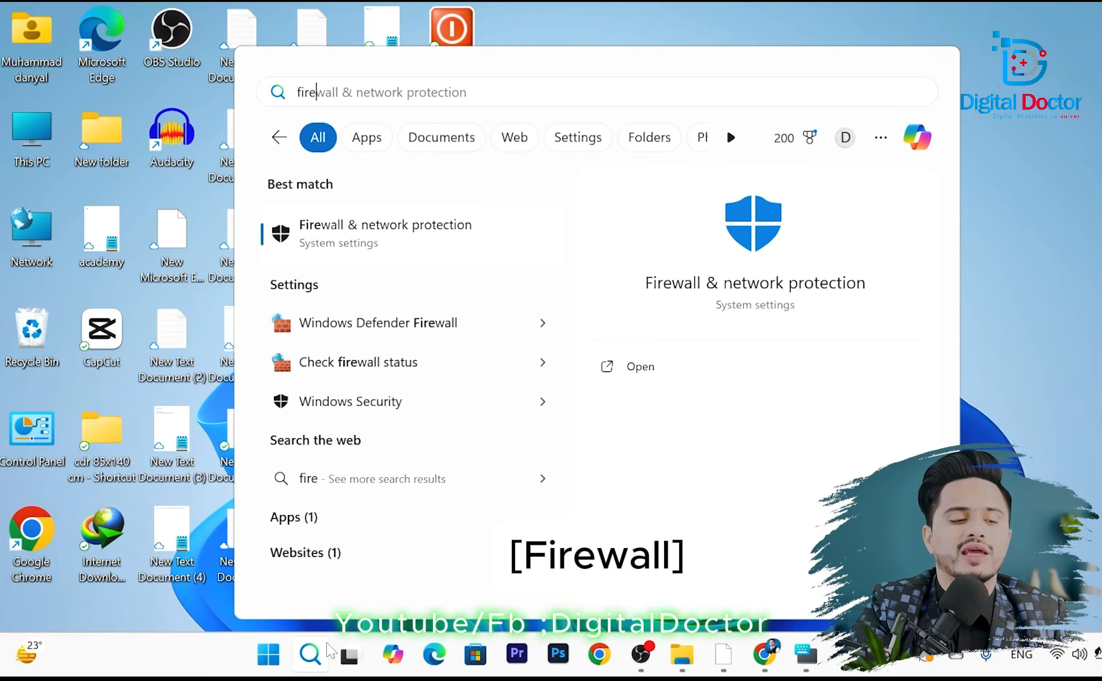
pyautogui.press('Return')
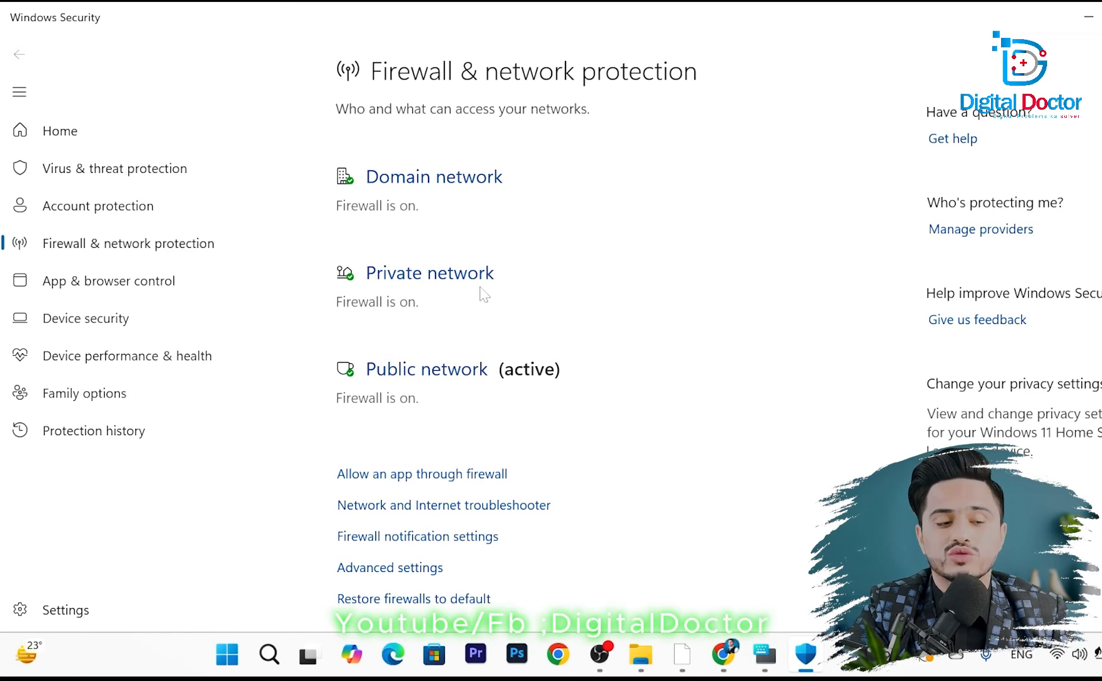
pyautogui.click(142, 182)
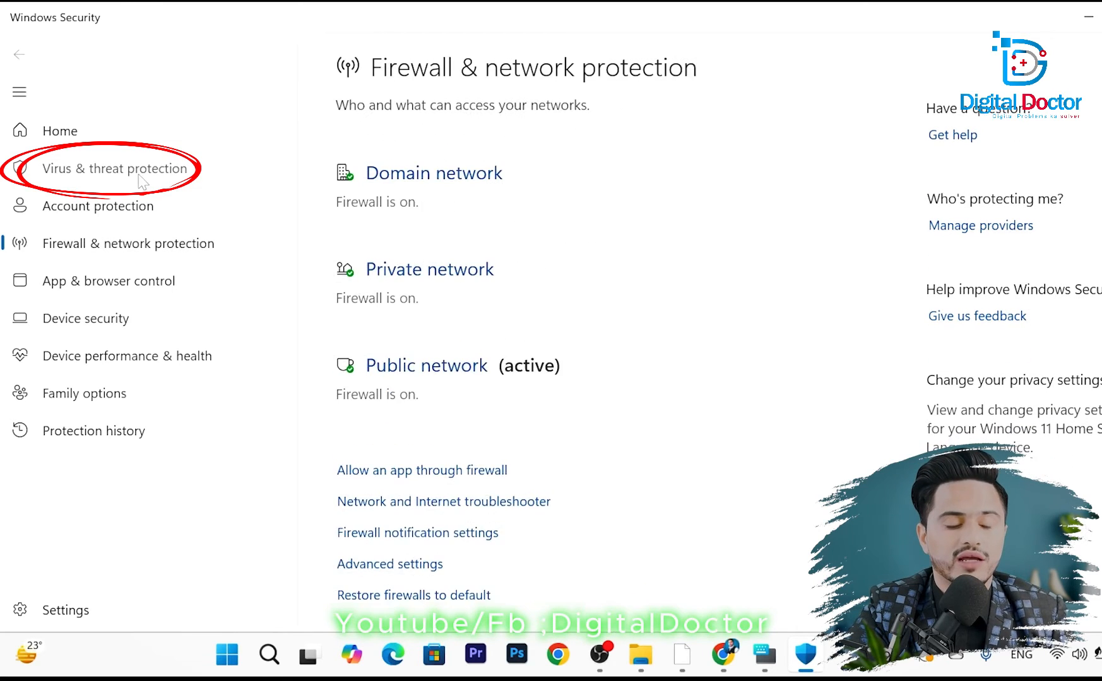
pyautogui.click(142, 182)
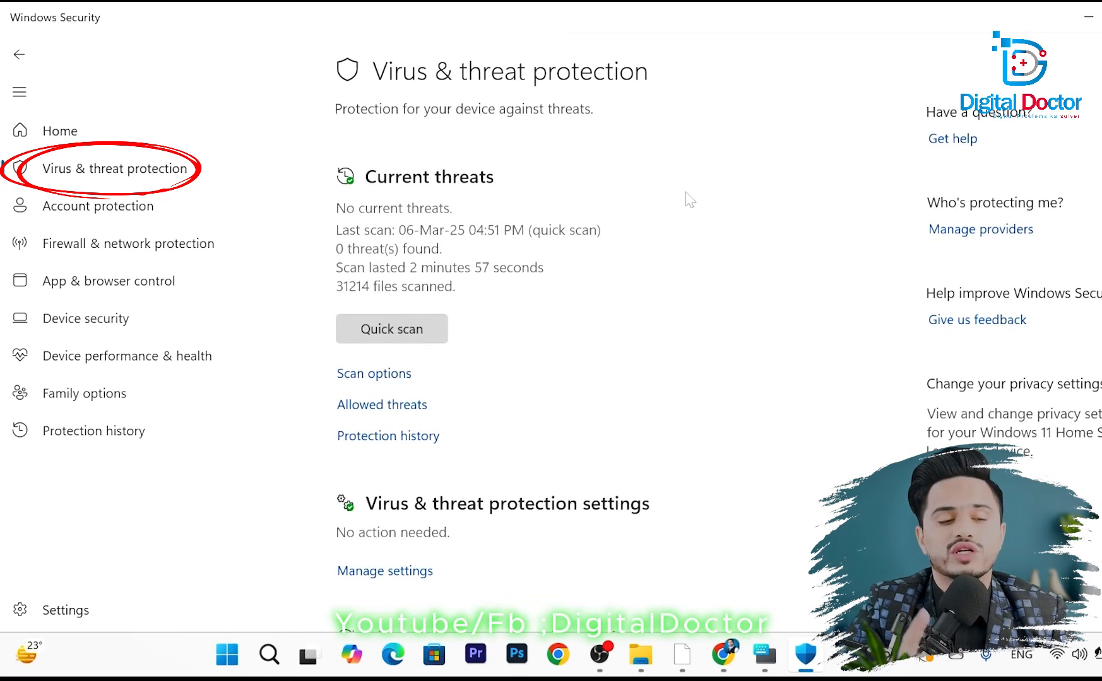